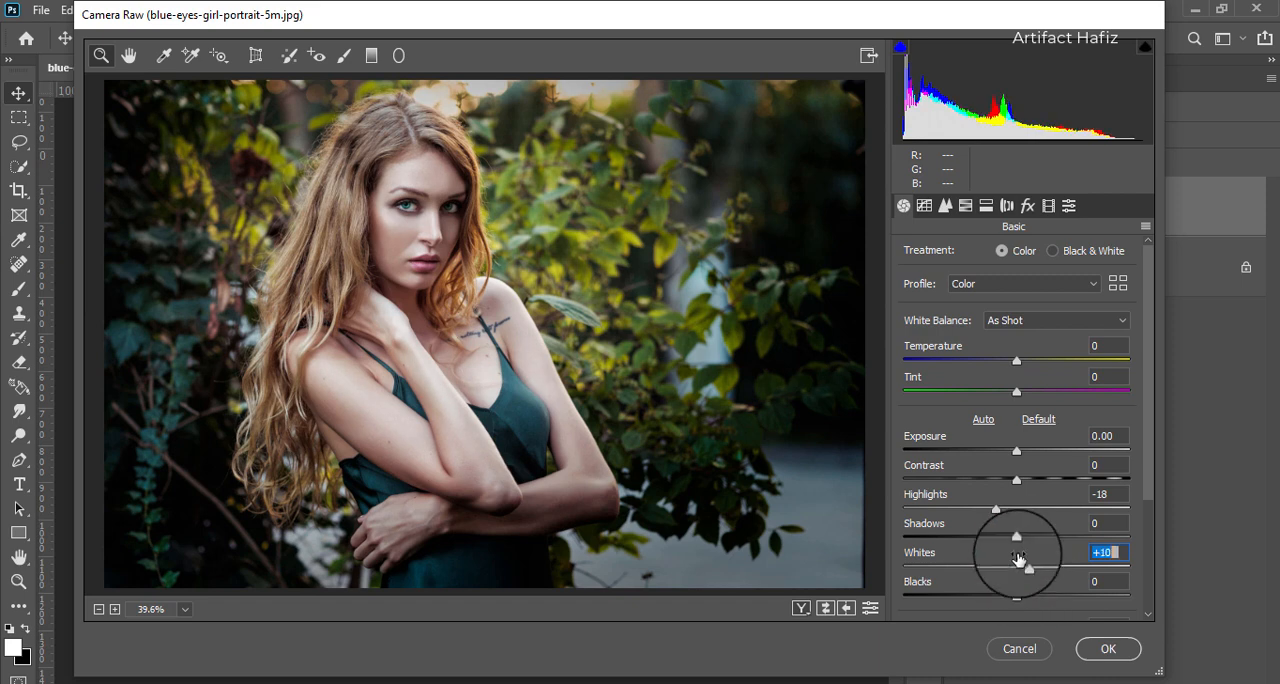
- Set Blacks to -12 and Shadows to +38 in the portrait's basic tonal adjustments
mouse_move(1016, 596)
left_mouse_down()
mouse_move(967, 598)
mouse_move(1004, 595)
left_mouse_up()
left_click_drag(1016, 538, 1062, 543)
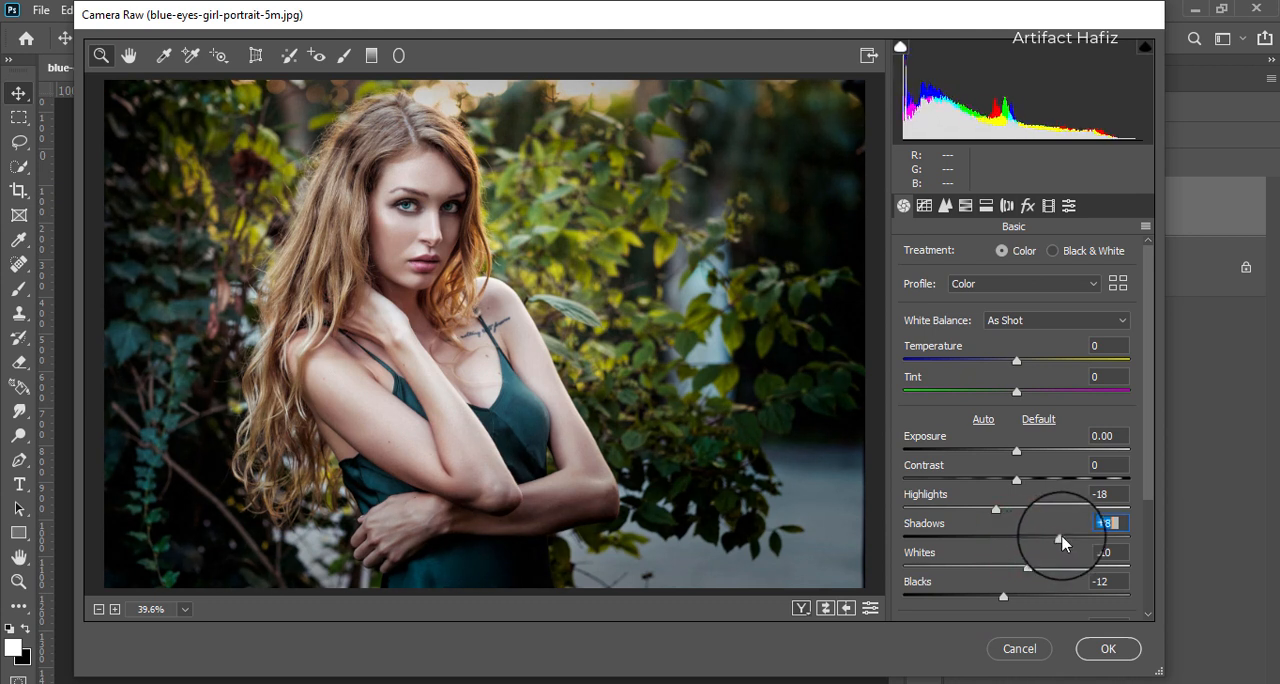
- Set Clarity to +13, Texture to -6 and Vibrance to +79
scroll(1088, 510, "down", 1)
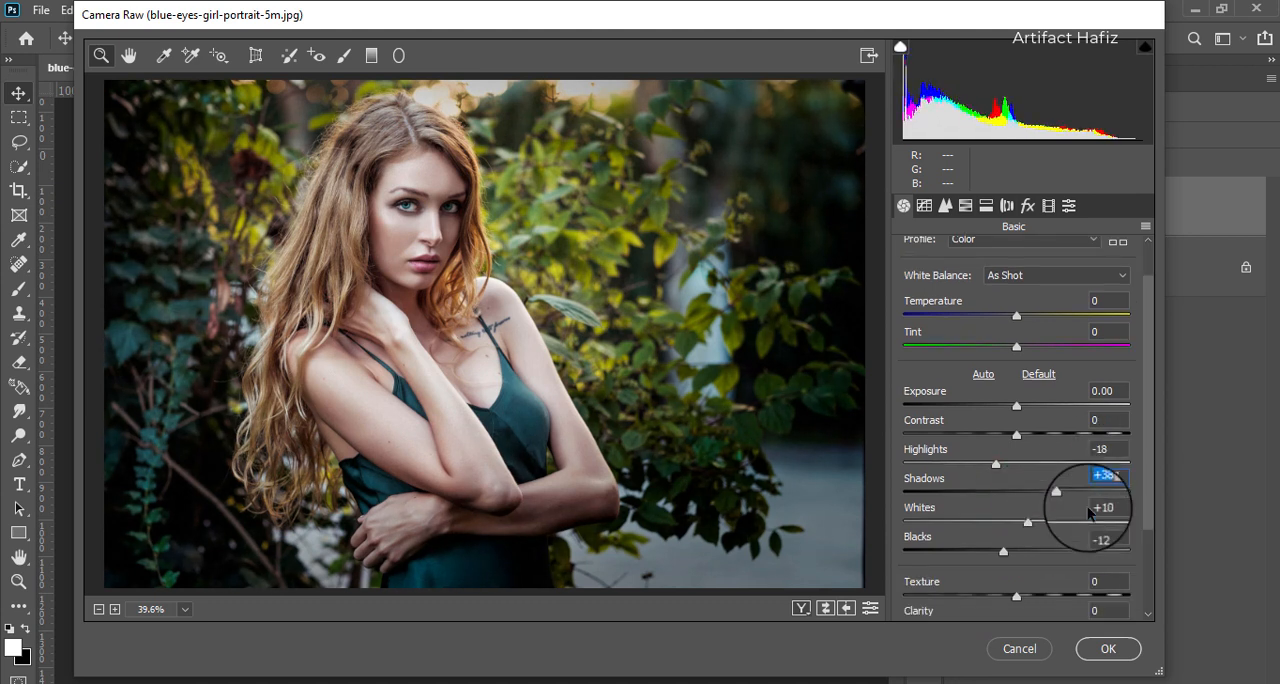
scroll(1088, 512, "down", 1)
scroll(1087, 506, "down", 2)
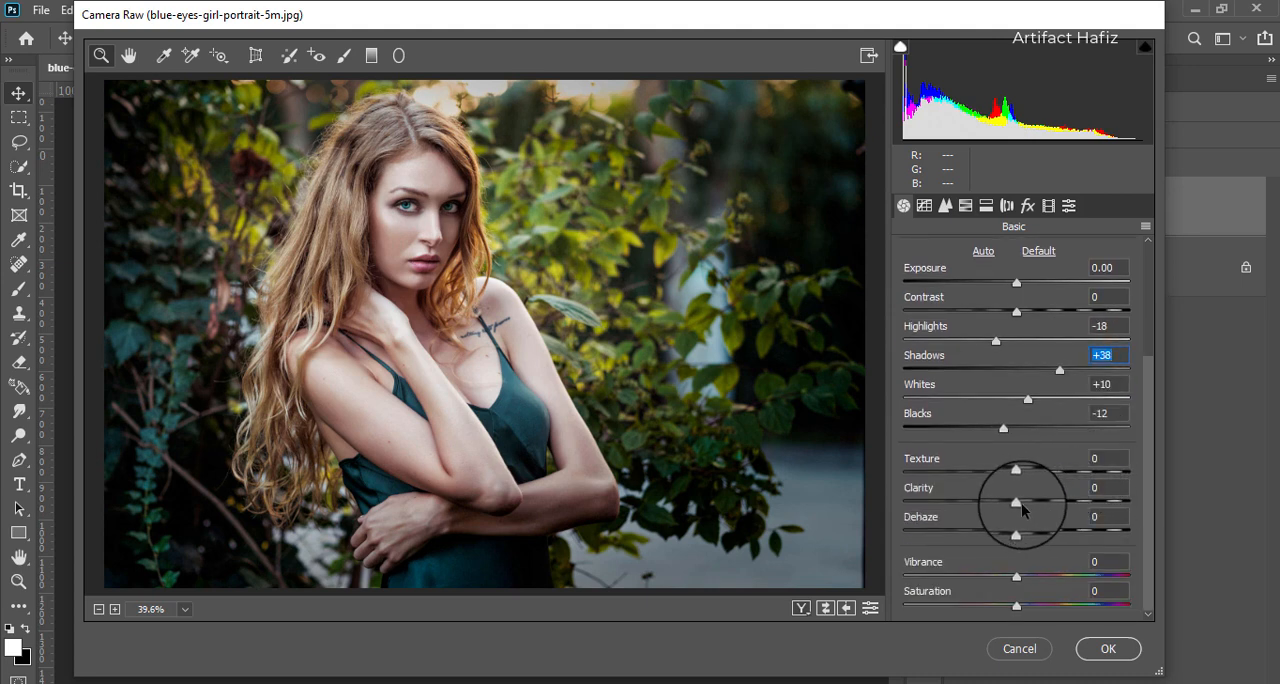
left_click_drag(1016, 501, 1033, 505)
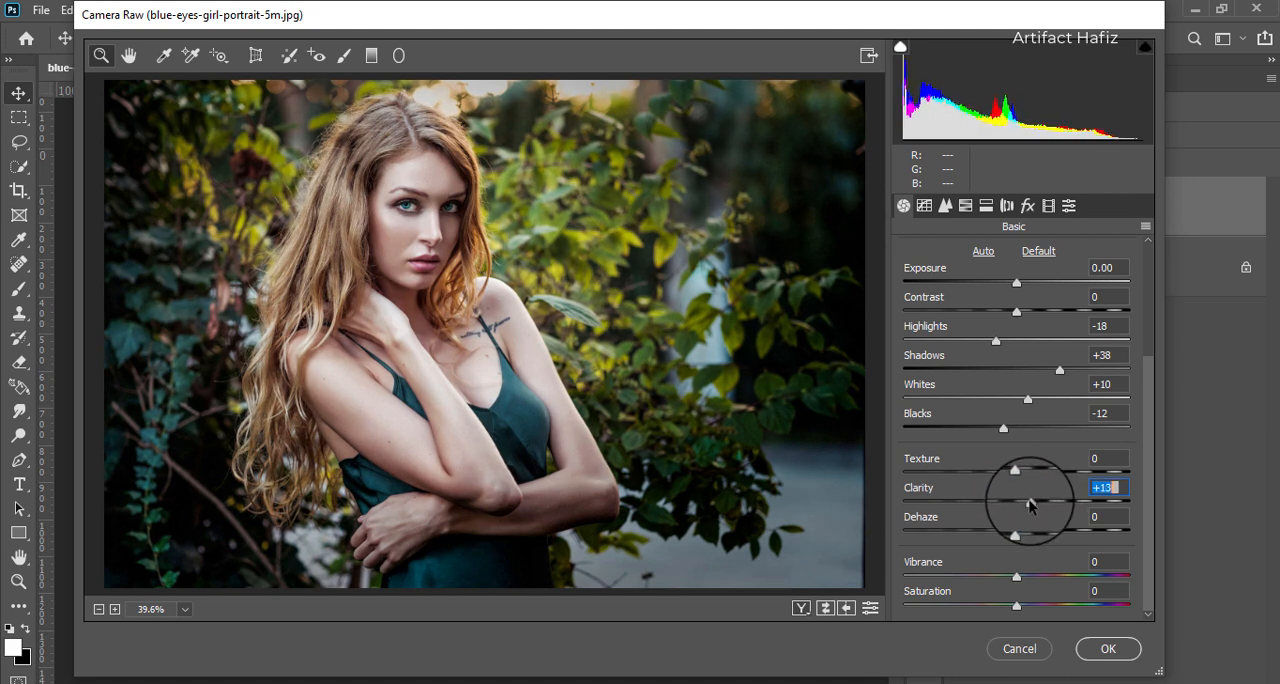
left_click_drag(1014, 470, 1007, 476)
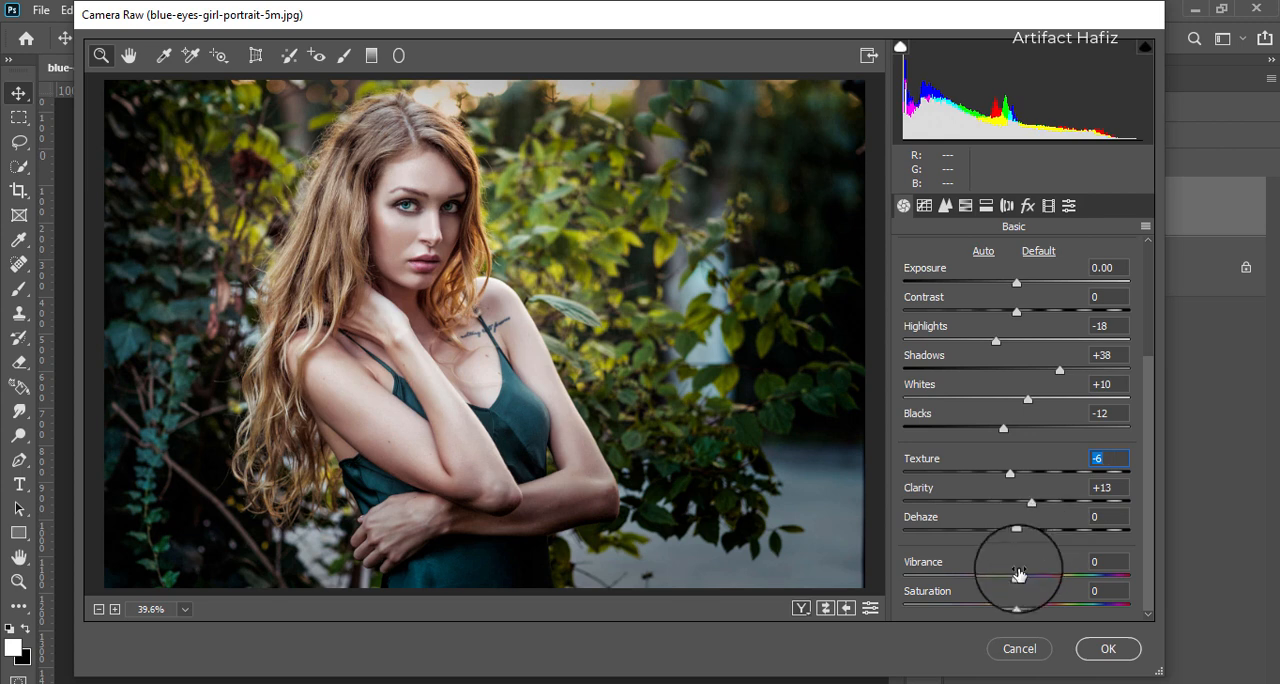
left_click_drag(1016, 577, 1105, 578)
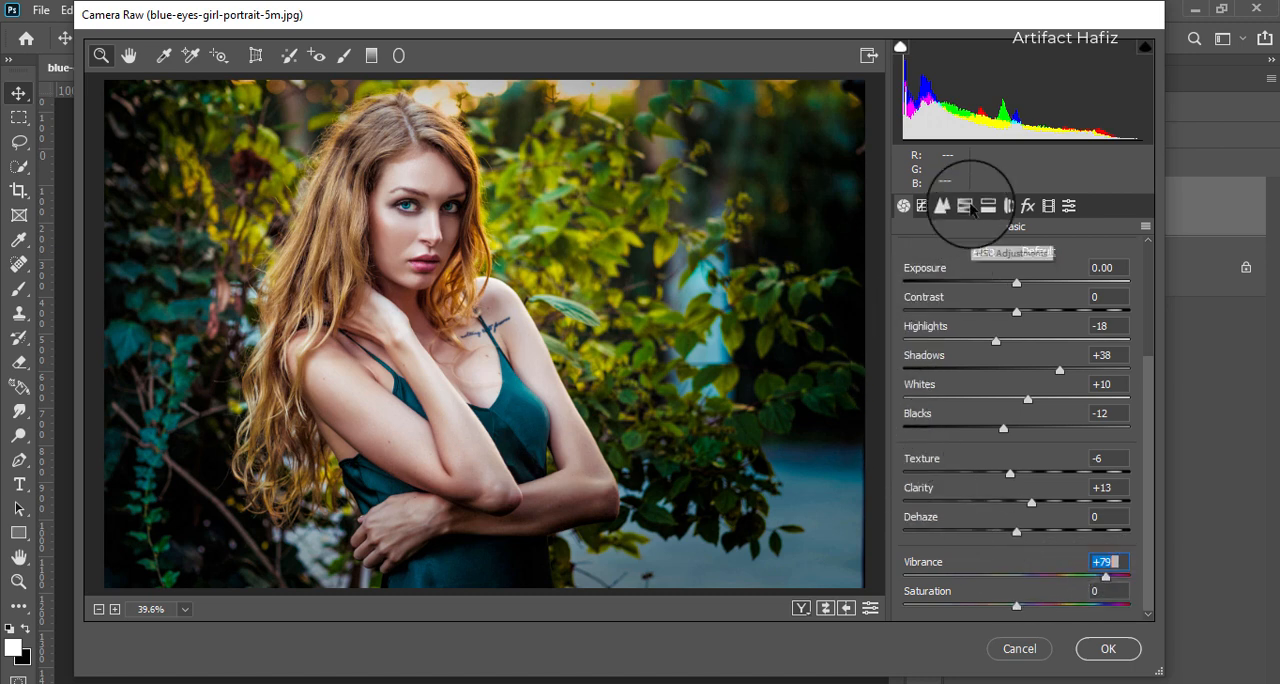
- In the HSL saturation adjustments, set Oranges to +4, Yellows to +12 and Greens to +58, and raise Reds slightly
left_click(965, 205)
left_click(977, 262)
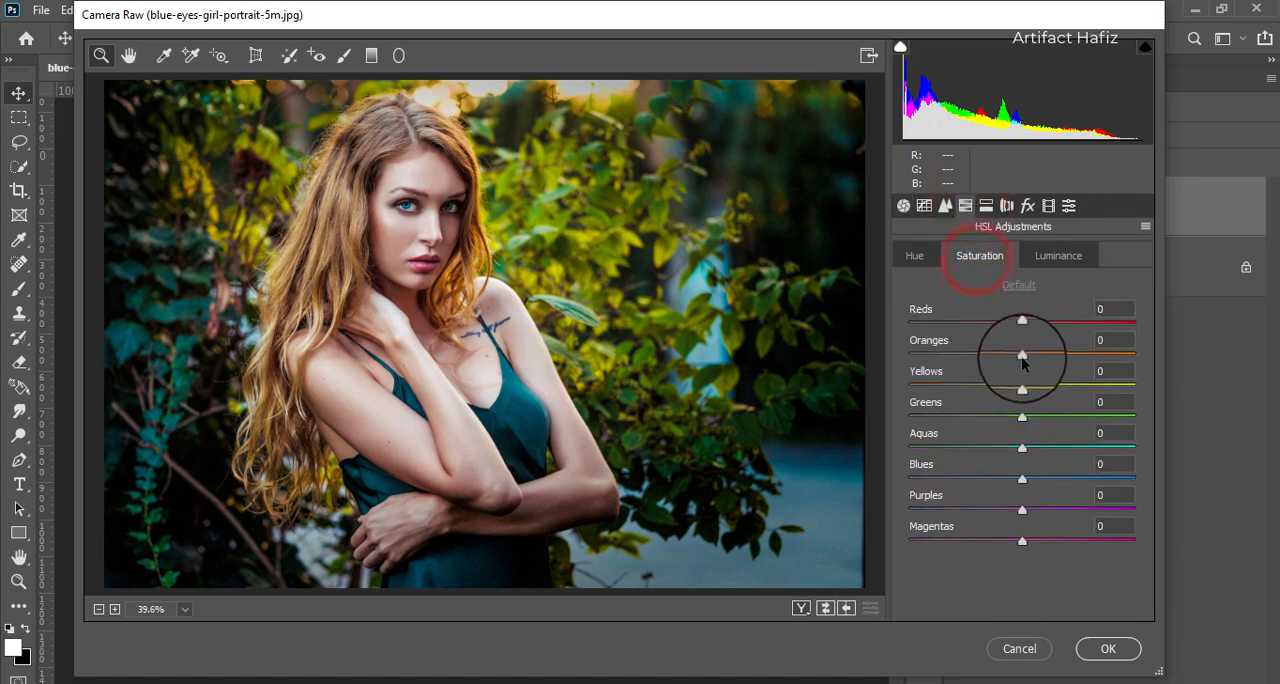
mouse_move(1022, 355)
left_mouse_down()
mouse_move(1083, 355)
mouse_move(997, 366)
mouse_move(1027, 366)
left_mouse_up()
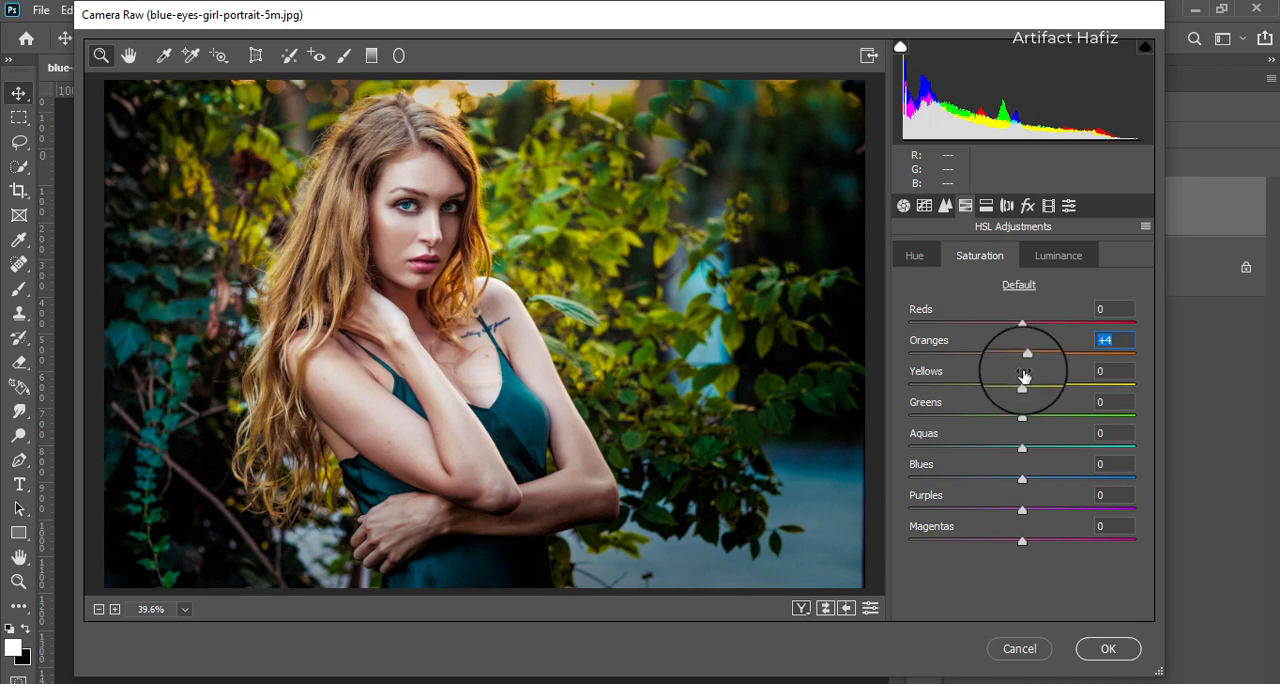
left_click_drag(1021, 387, 1090, 425)
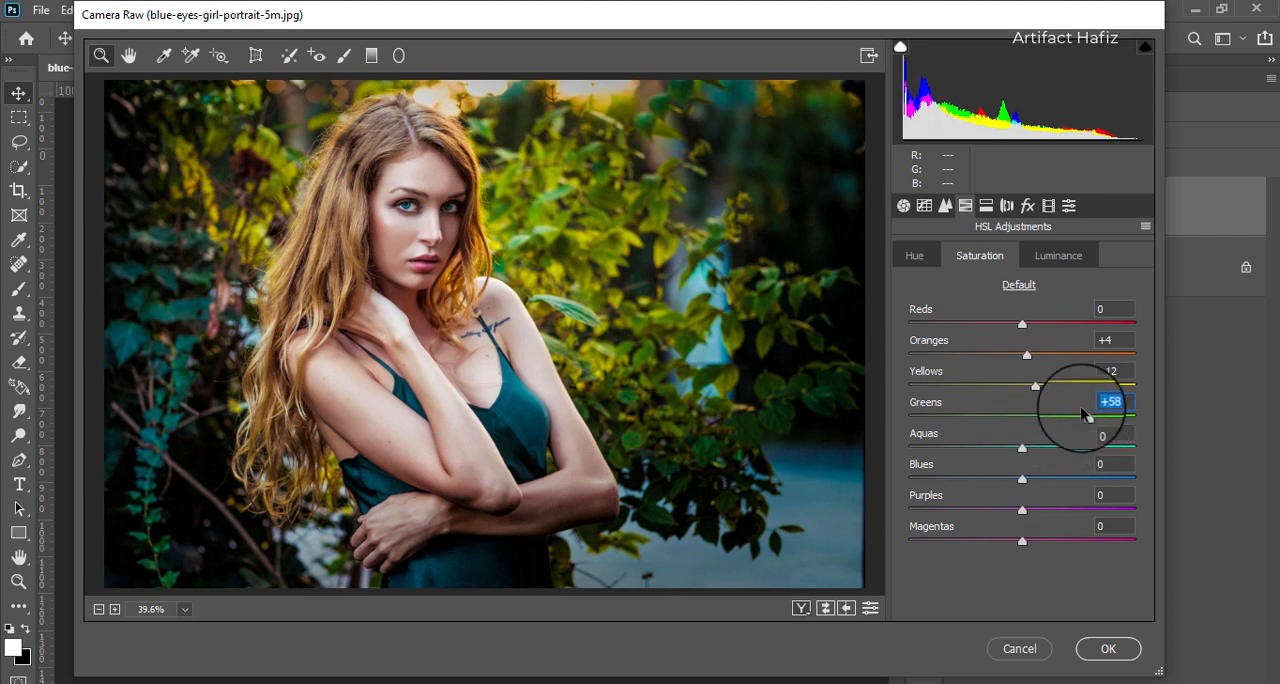
left_click_drag(1022, 325, 1038, 323)
- Set the HSL luminance of Yellows to -7 and Greens to -13
left_click(1028, 257)
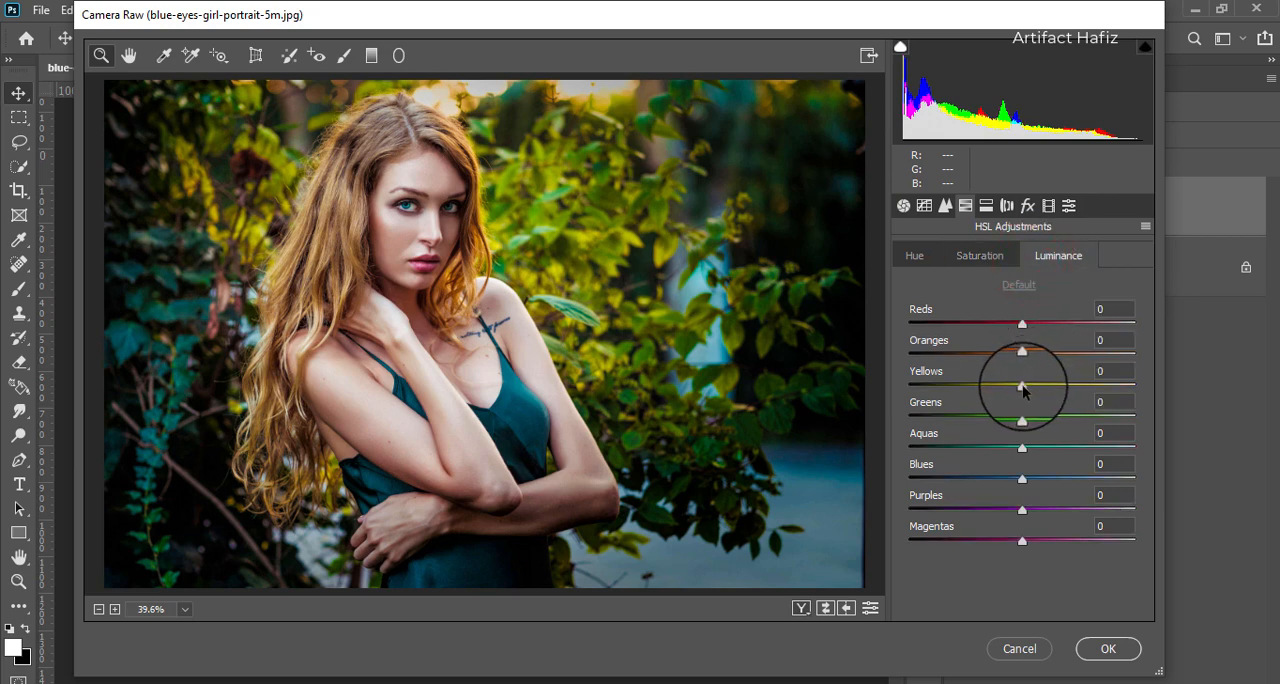
left_click_drag(1022, 389, 1010, 425)
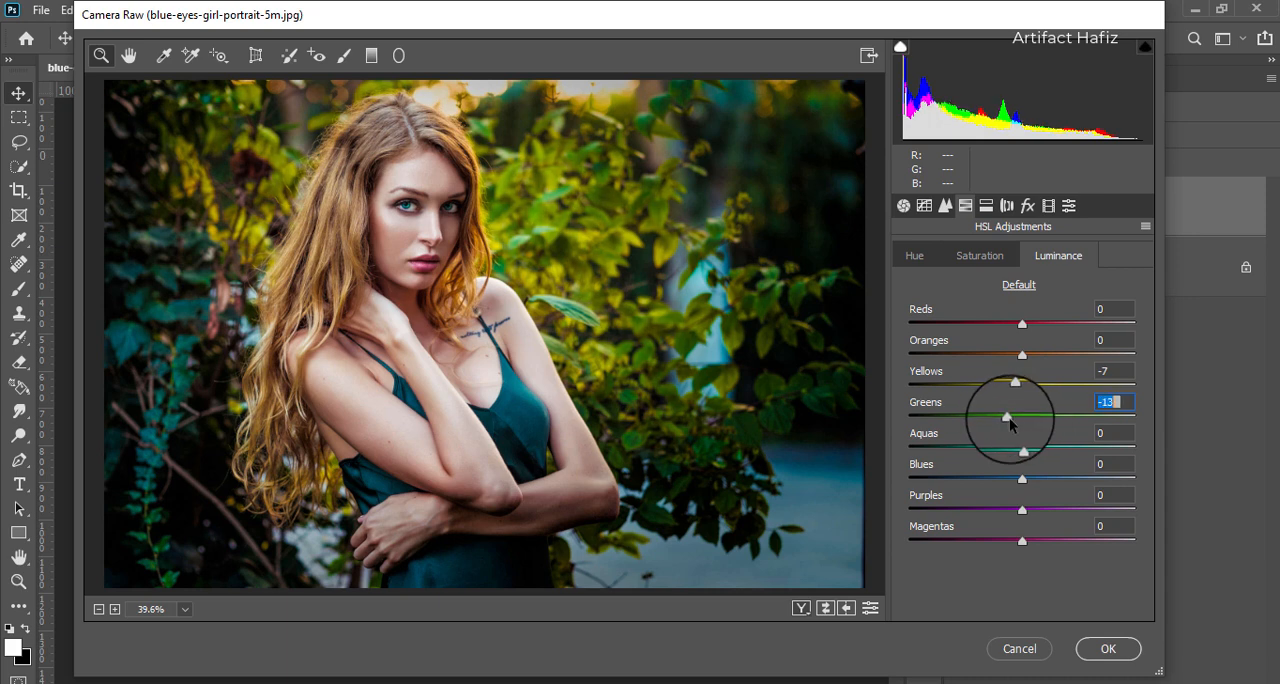
- Set the HSL hue of Greens to +12 and Yellows to -28
left_click(912, 257)
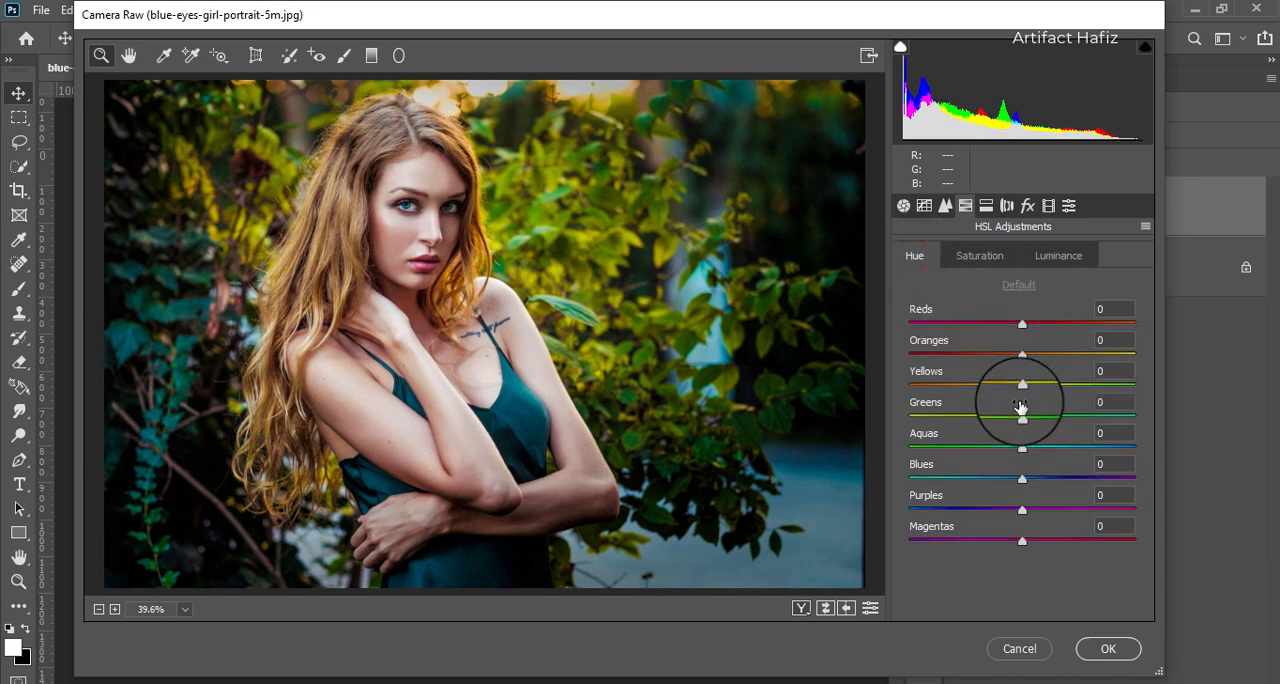
left_click_drag(1022, 388, 1108, 386)
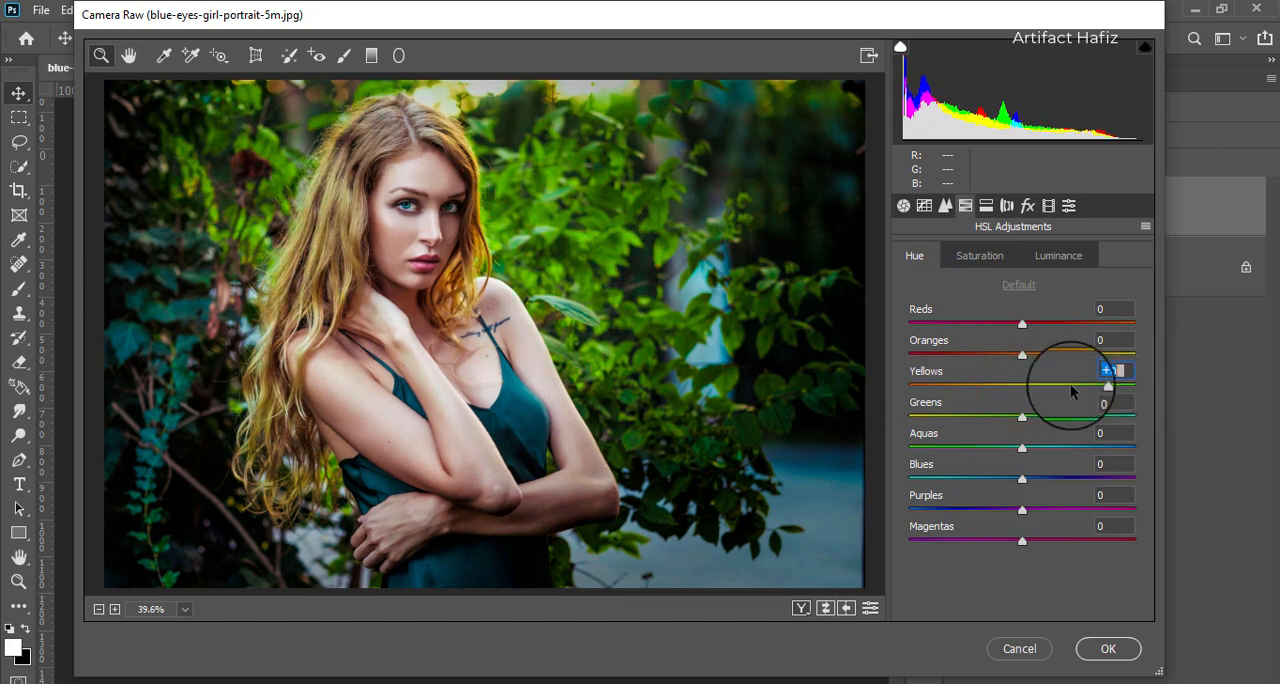
left_click_drag(1028, 395, 1031, 424)
left_click(1021, 416)
left_click_drag(966, 384, 991, 386)
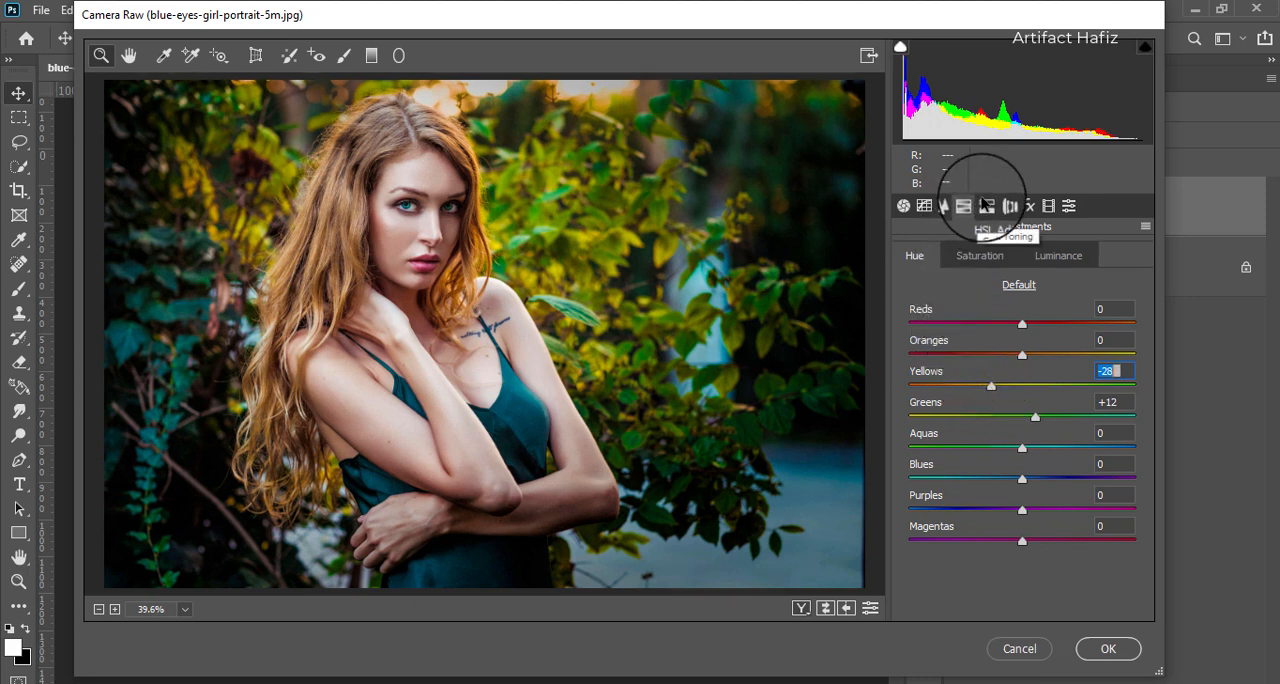
- Set luminance noise reduction to 8 and the sharpening amount to 9
left_click(945, 206)
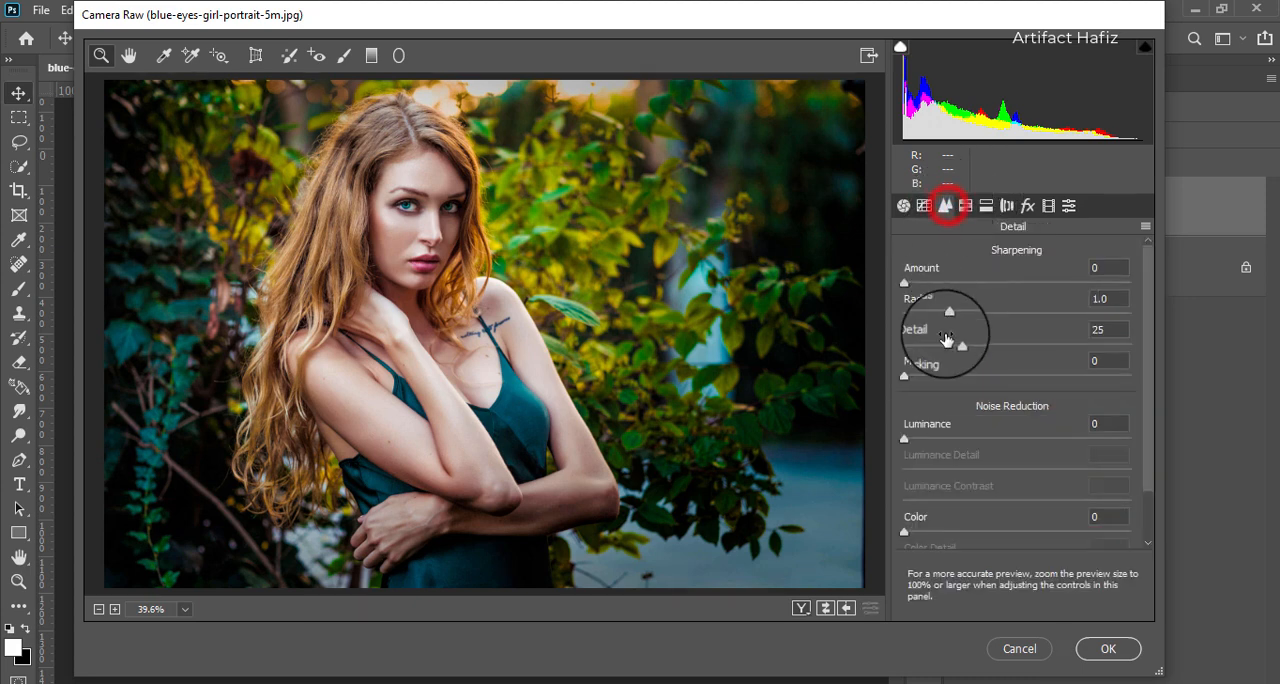
left_click(906, 438)
left_click_drag(937, 444, 928, 448)
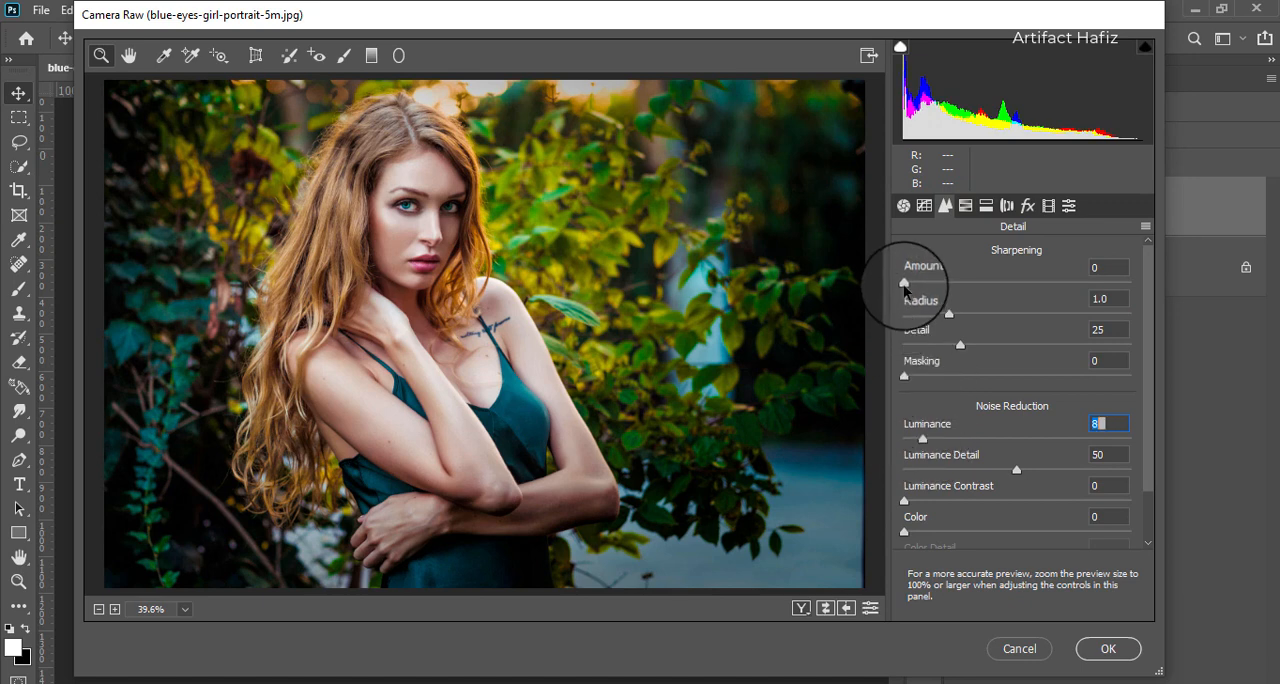
left_click_drag(909, 284, 917, 285)
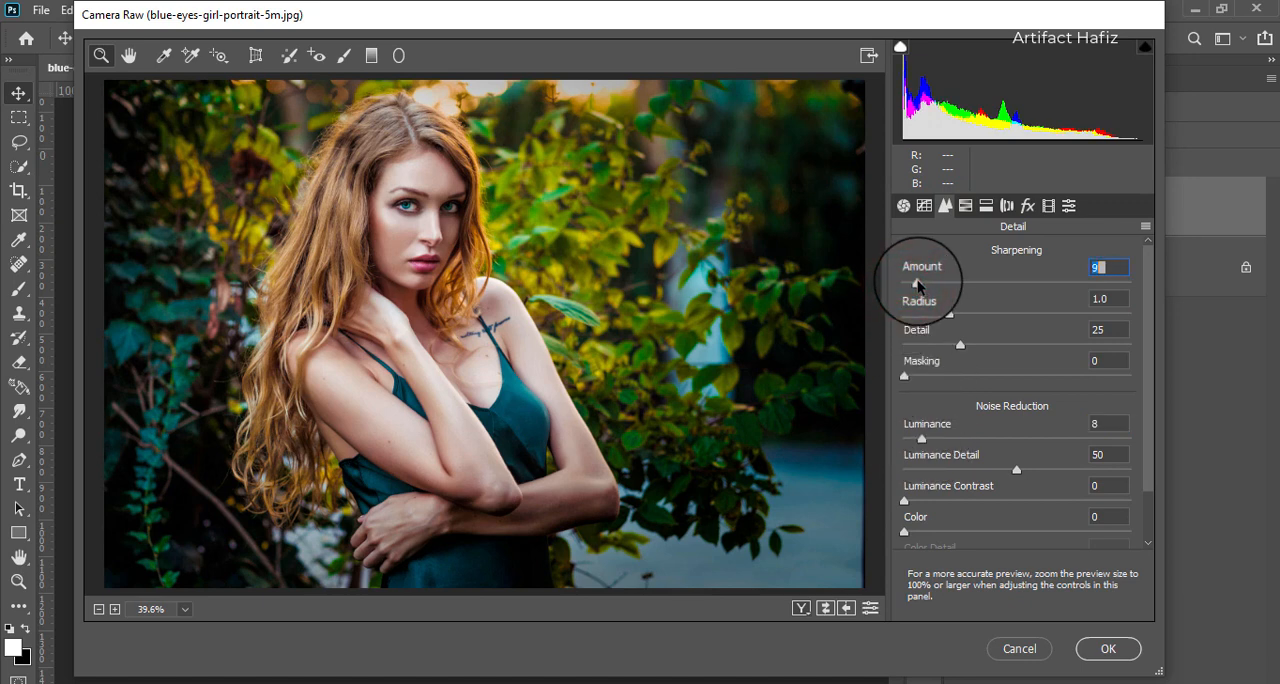
- Split-tone the highlights with a hue of 60 and a saturation of 14
left_click(986, 205)
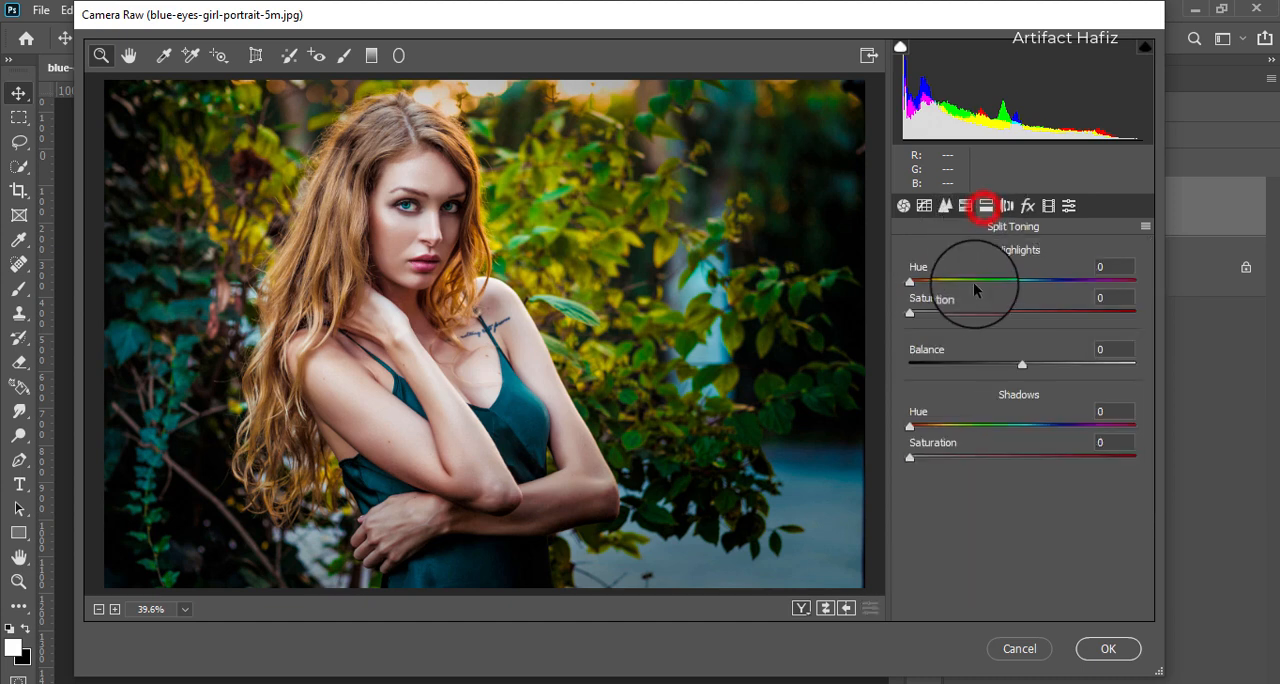
left_click_drag(914, 313, 1005, 310)
left_click_drag(909, 281, 940, 321)
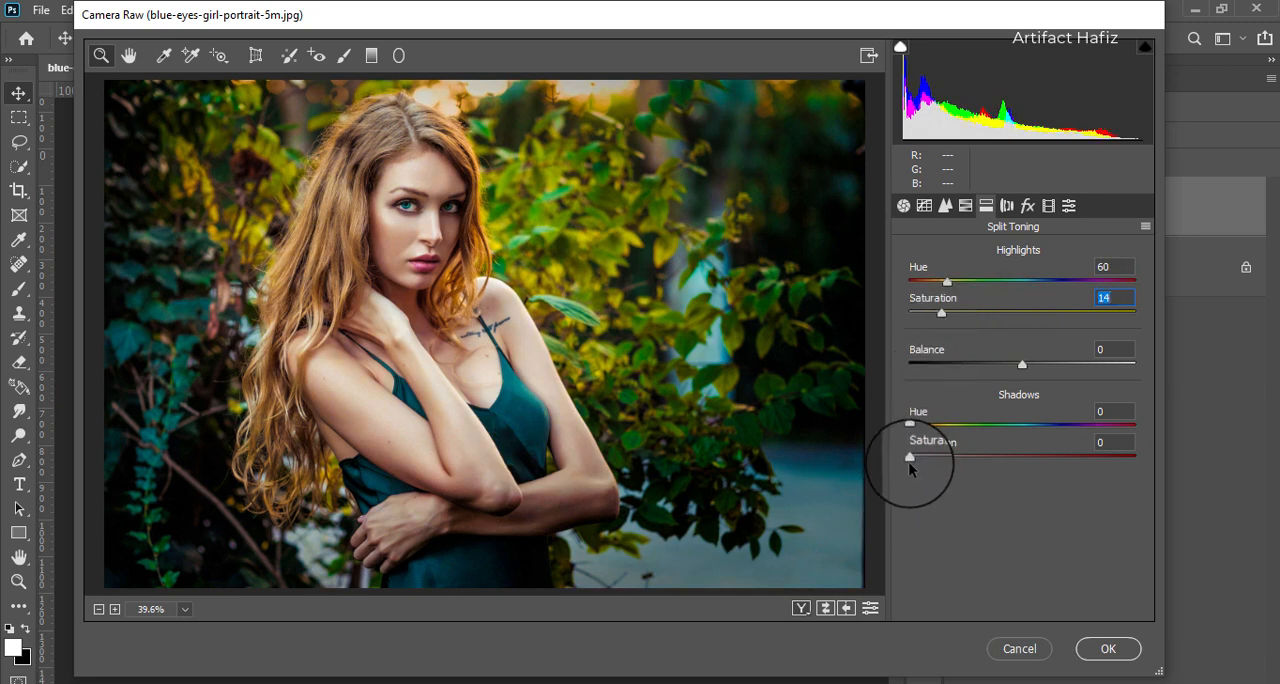
- Split-tone the shadows with a hue of 236 and a saturation of 5
left_click_drag(912, 459, 971, 458)
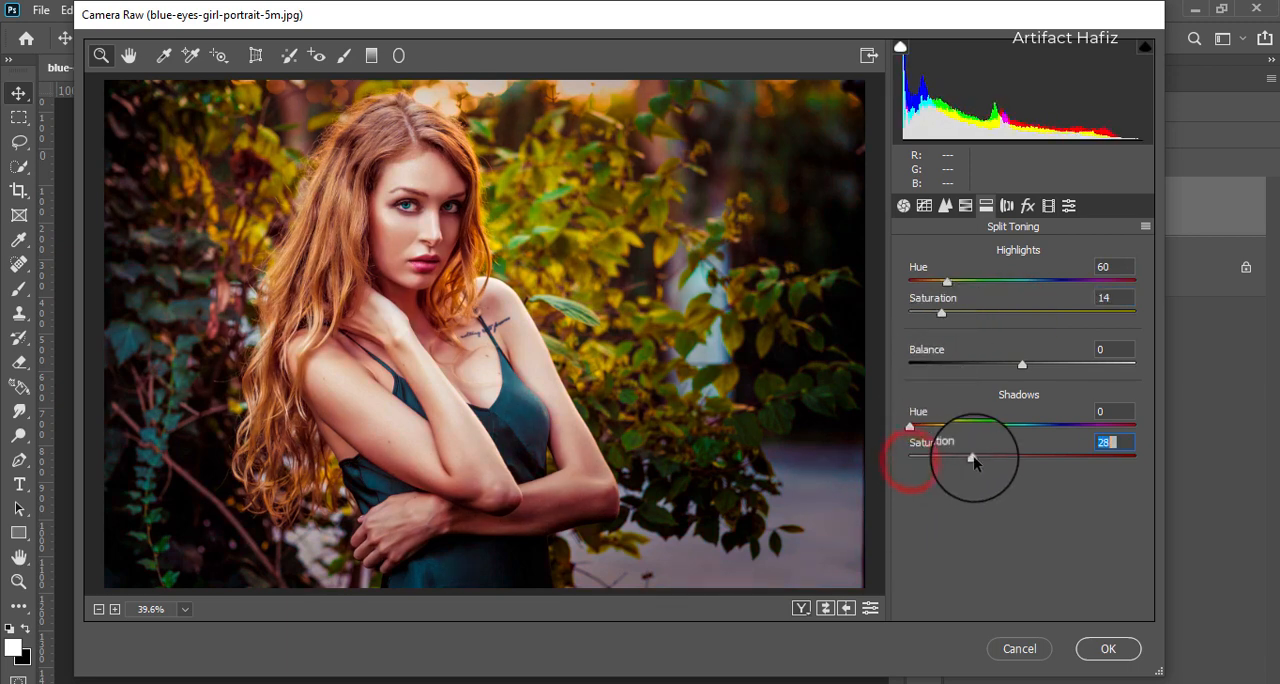
left_click(911, 428)
left_click_drag(911, 428, 1058, 428)
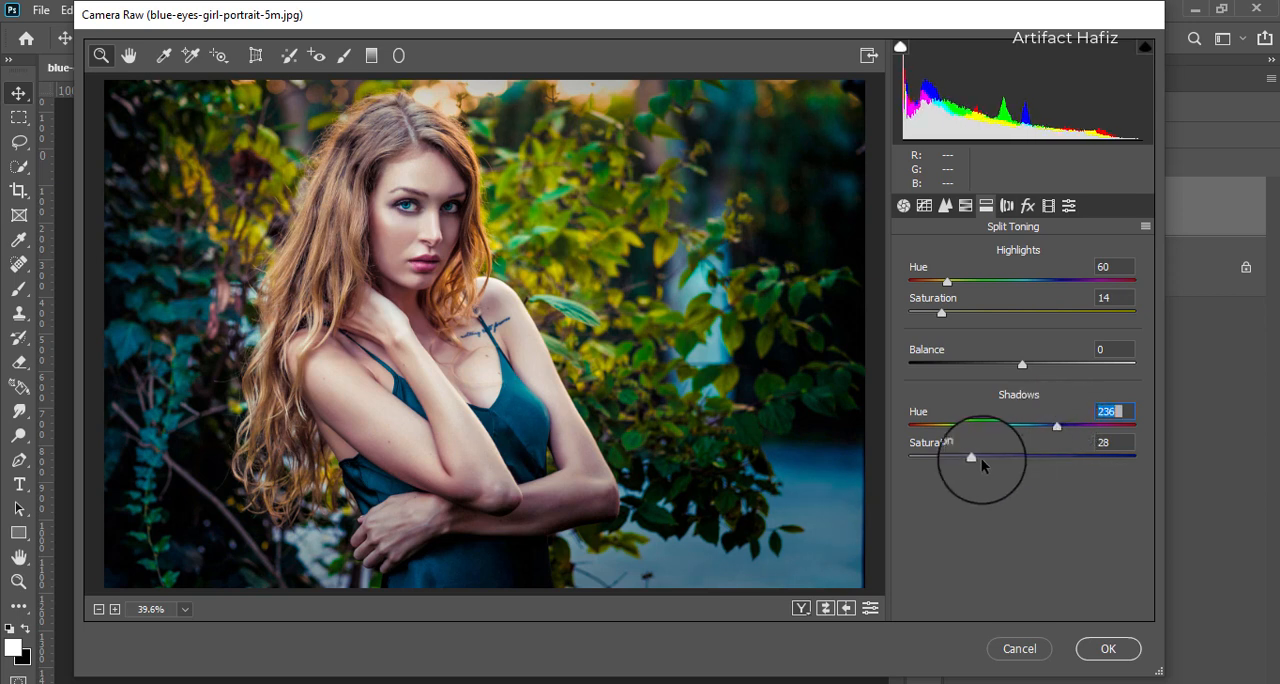
left_click_drag(972, 457, 923, 464)
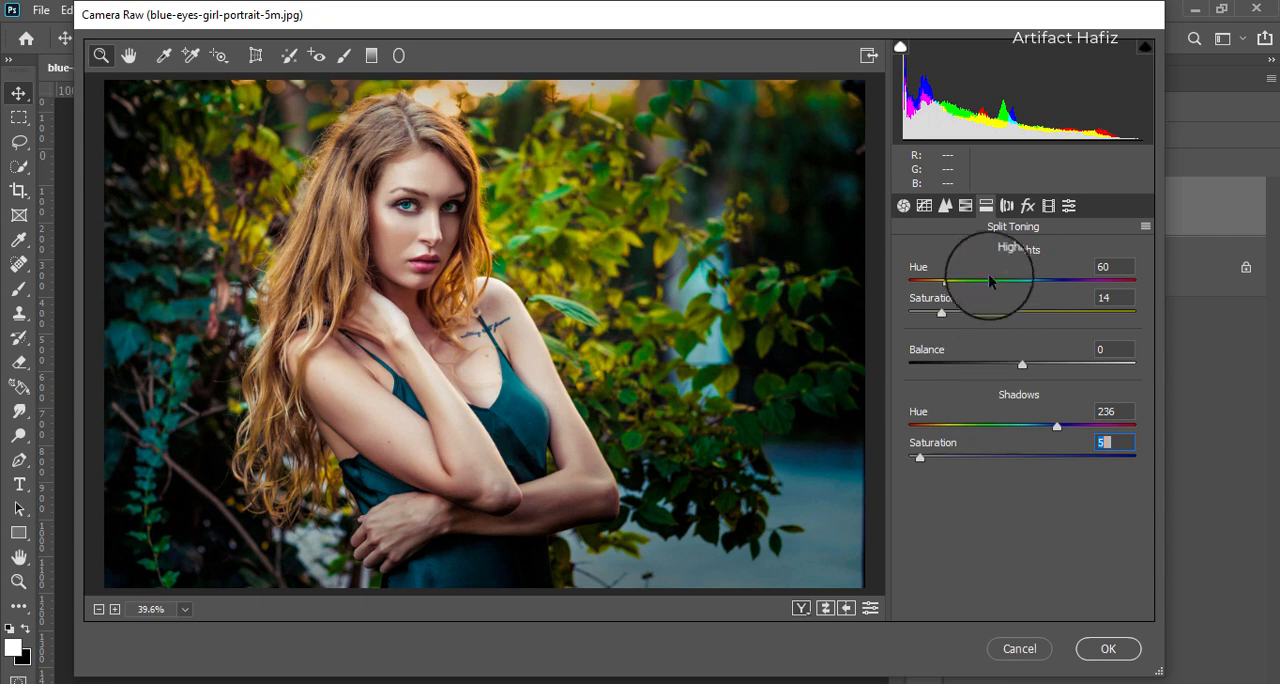
- In the camera calibration, set the Red Primary hue to -4, Green Primary hue to +10 and Blue Primary hue to -9
left_click(1049, 206)
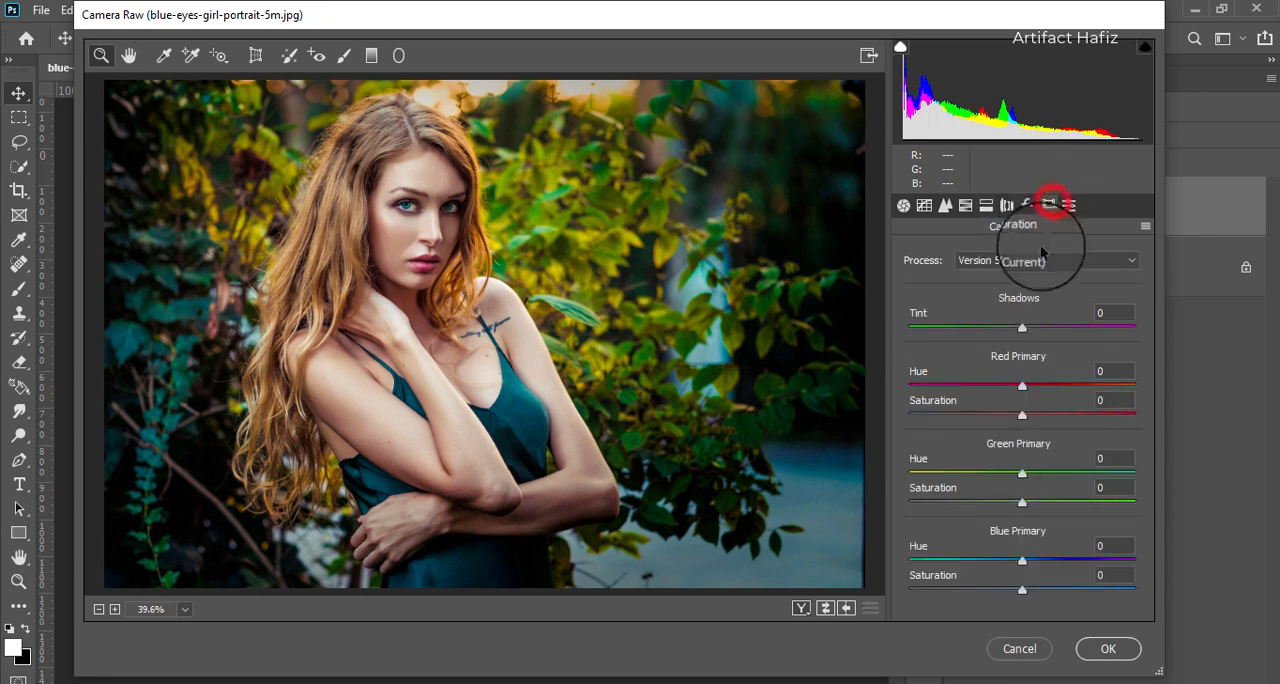
left_click(1022, 387)
mouse_move(1022, 390)
left_mouse_down()
mouse_move(997, 398)
mouse_move(1067, 388)
mouse_move(1019, 397)
left_mouse_up()
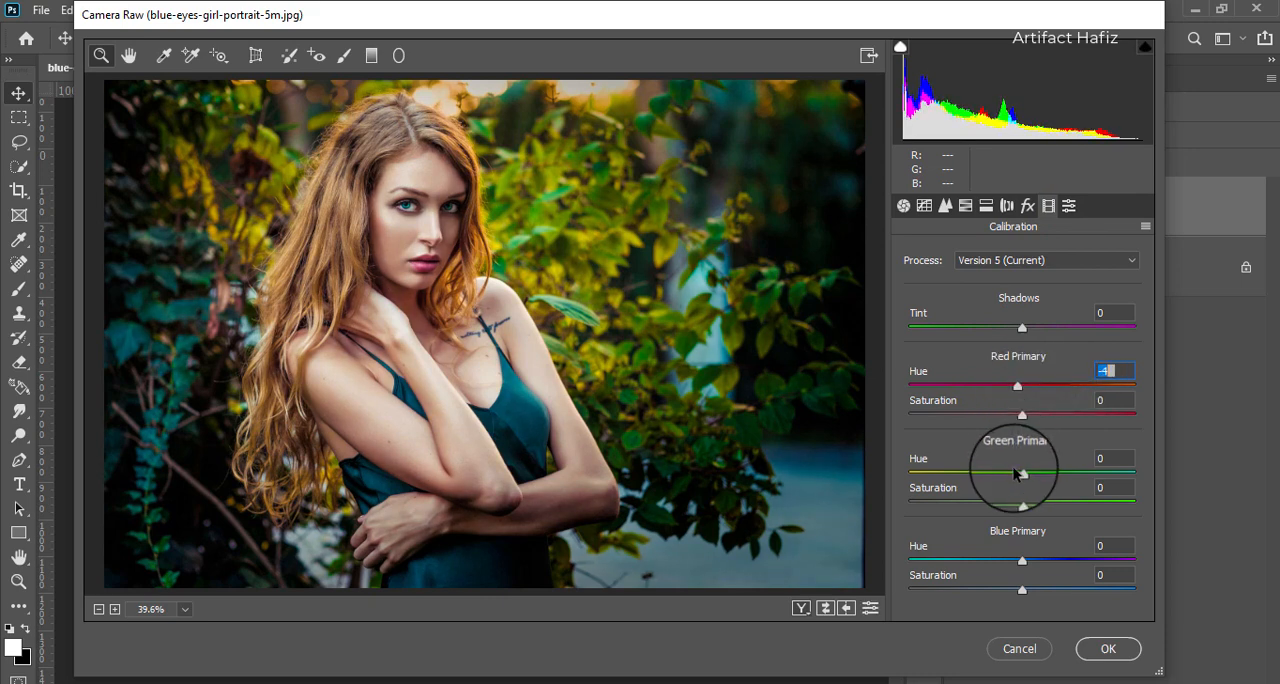
left_click(1025, 475)
mouse_move(1025, 475)
left_mouse_down()
mouse_move(979, 479)
mouse_move(1038, 475)
left_mouse_up()
left_click_drag(1023, 563, 1001, 567)
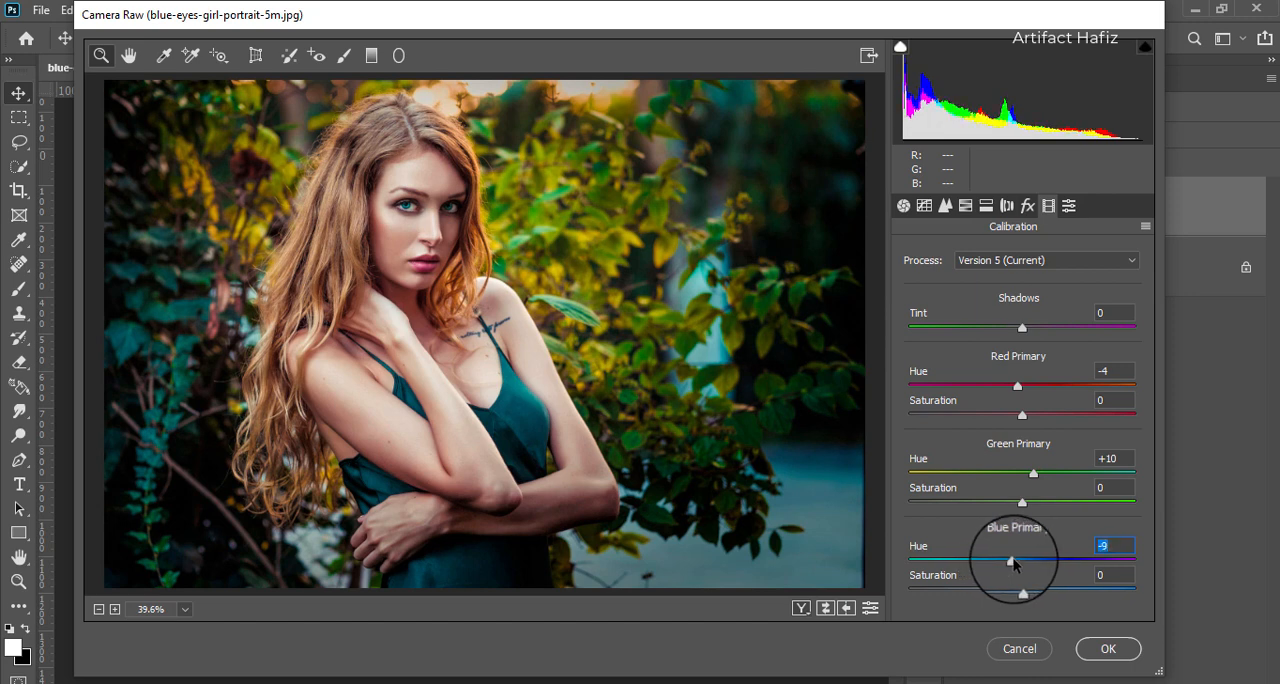
- On the Green channel's point tone curve, set the black point to input 0 and output 2
left_click(922, 206)
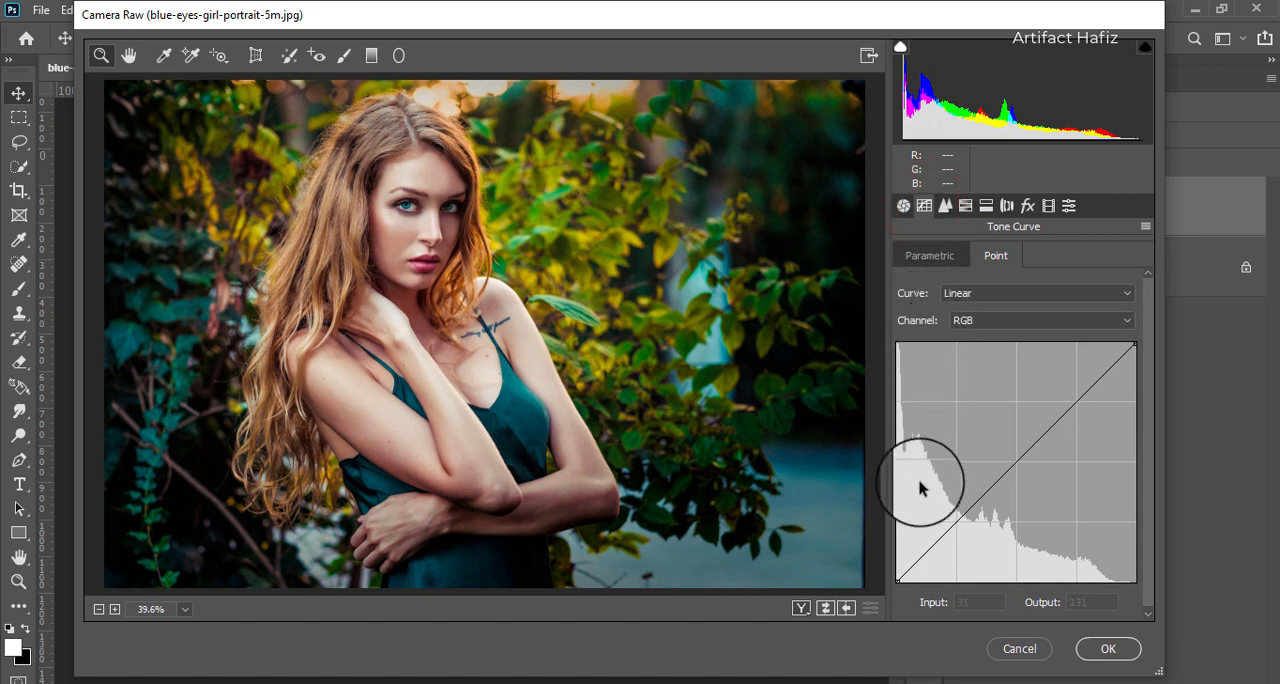
left_click(968, 318)
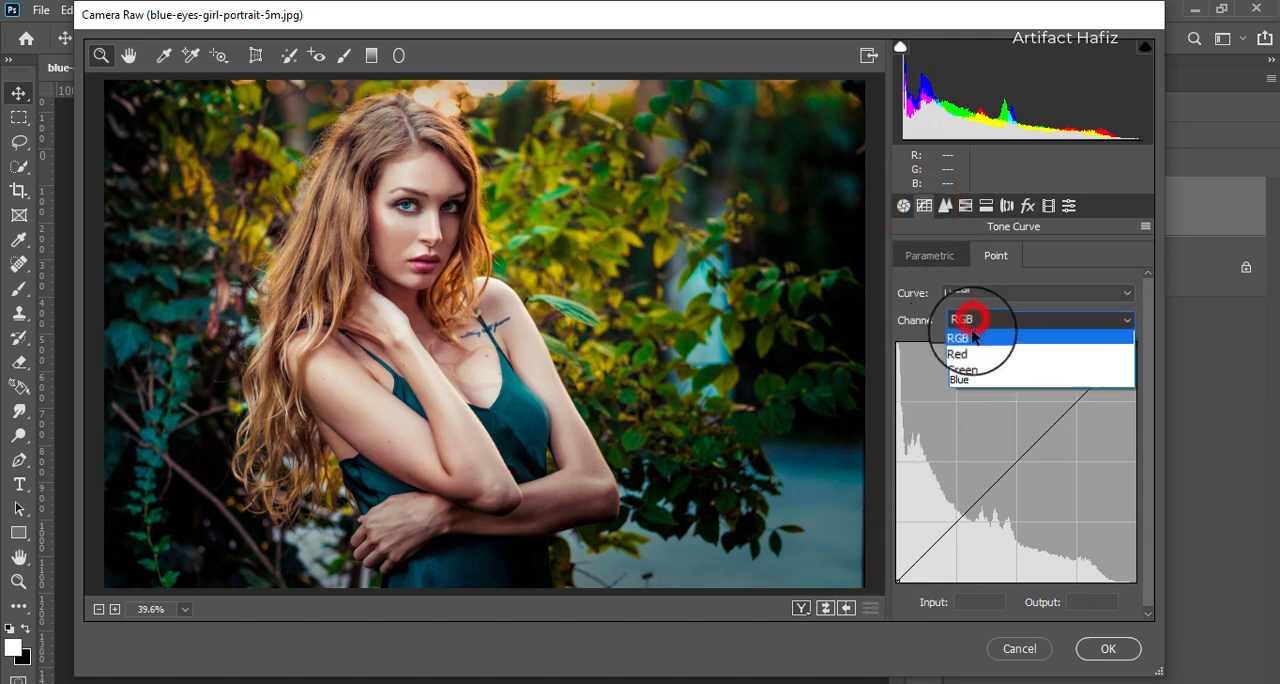
left_click(973, 366)
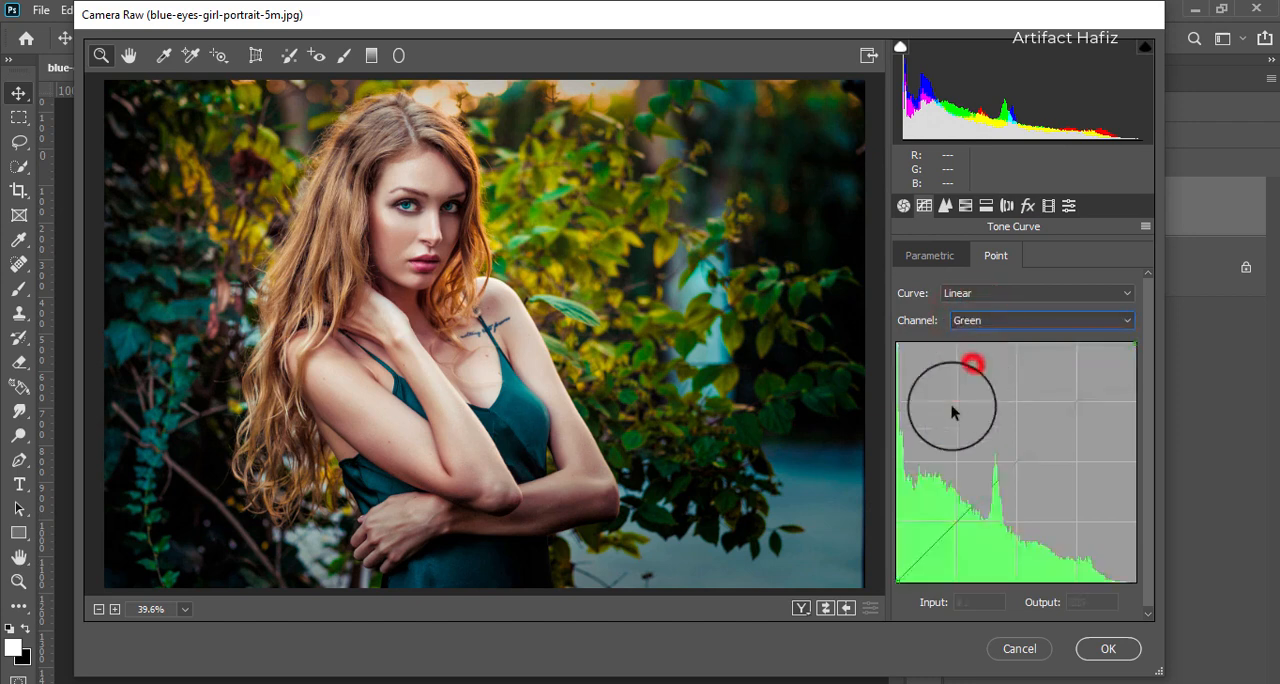
left_click(895, 580)
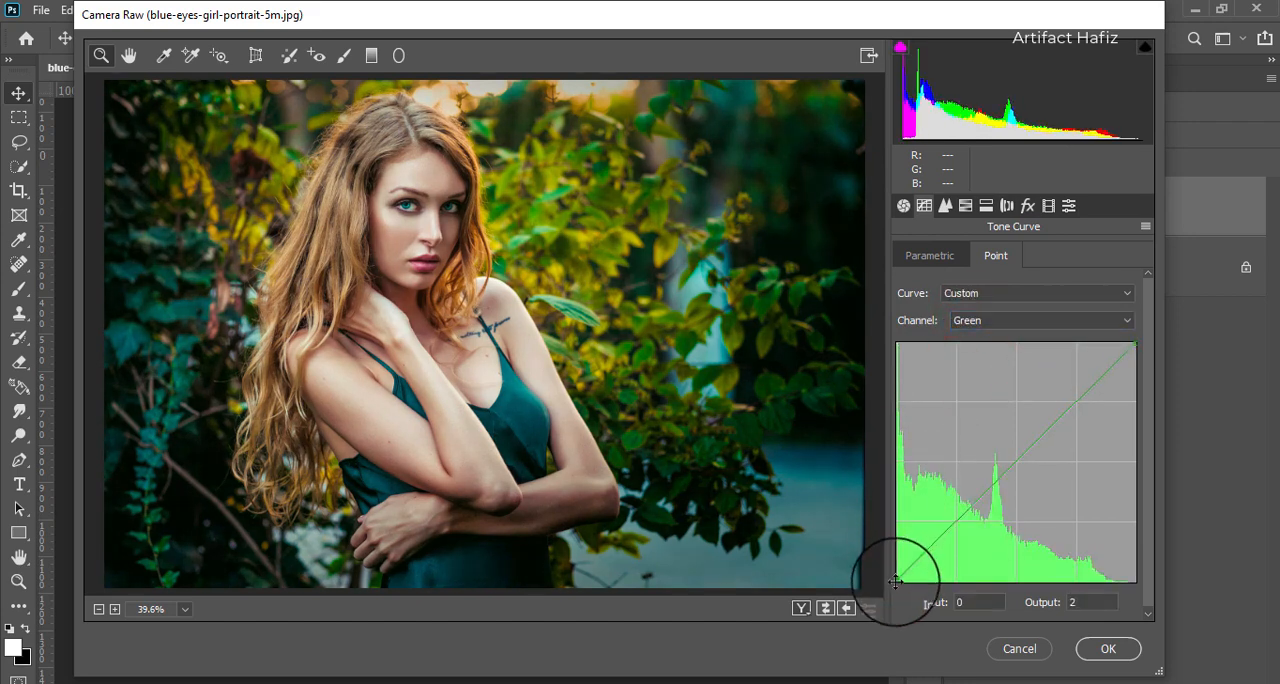
mouse_move(894, 581)
left_mouse_down()
mouse_move(890, 567)
mouse_move(887, 582)
left_mouse_up()
left_click(1090, 603)
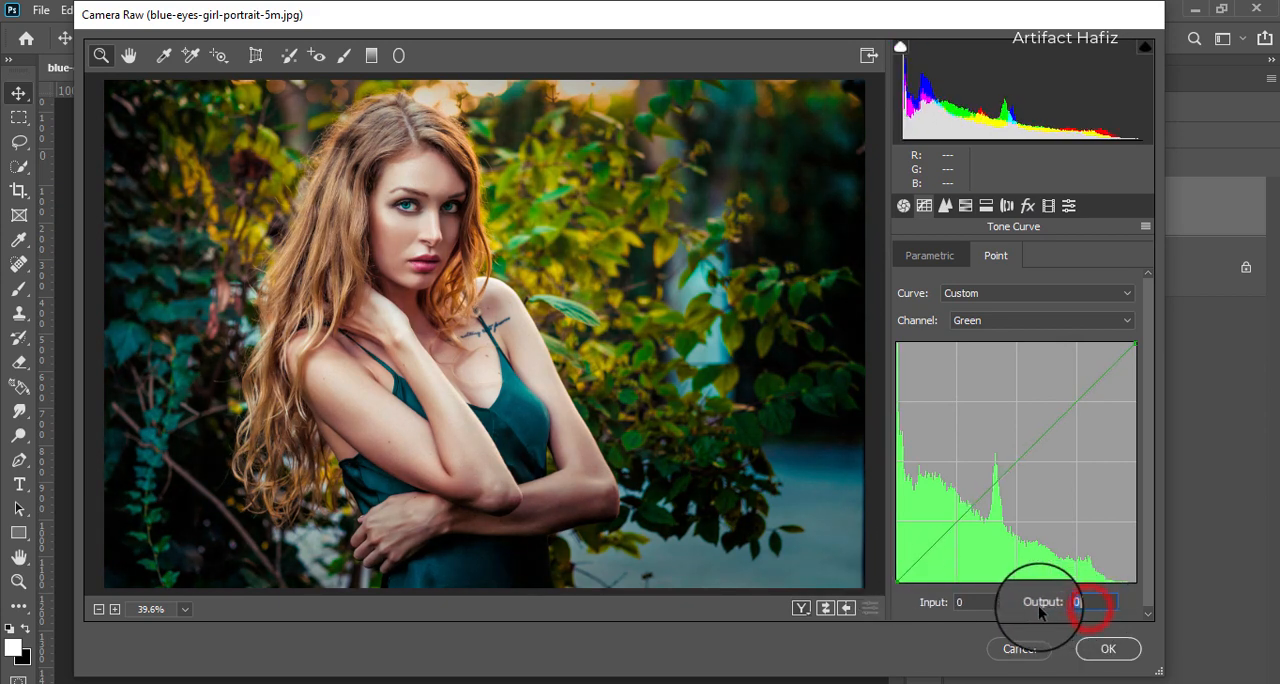
type("2")
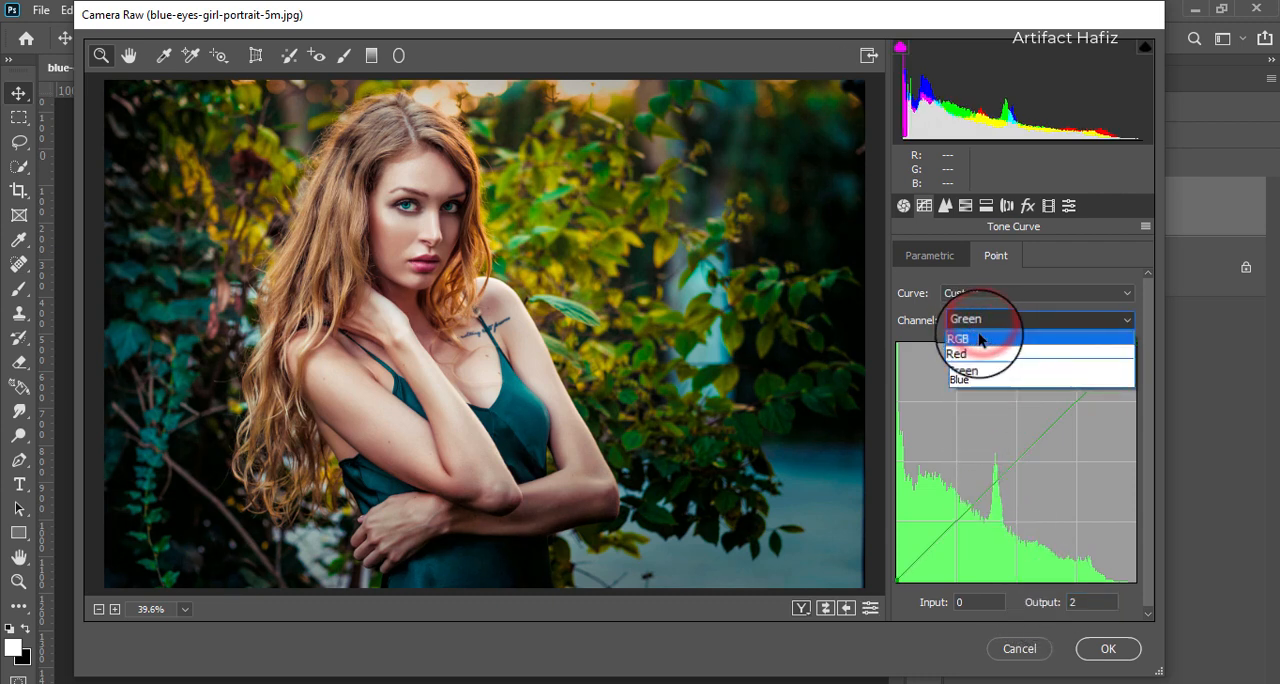
- Lift the black point of the RGB tone curve to output 10 at input 0
left_click(970, 338)
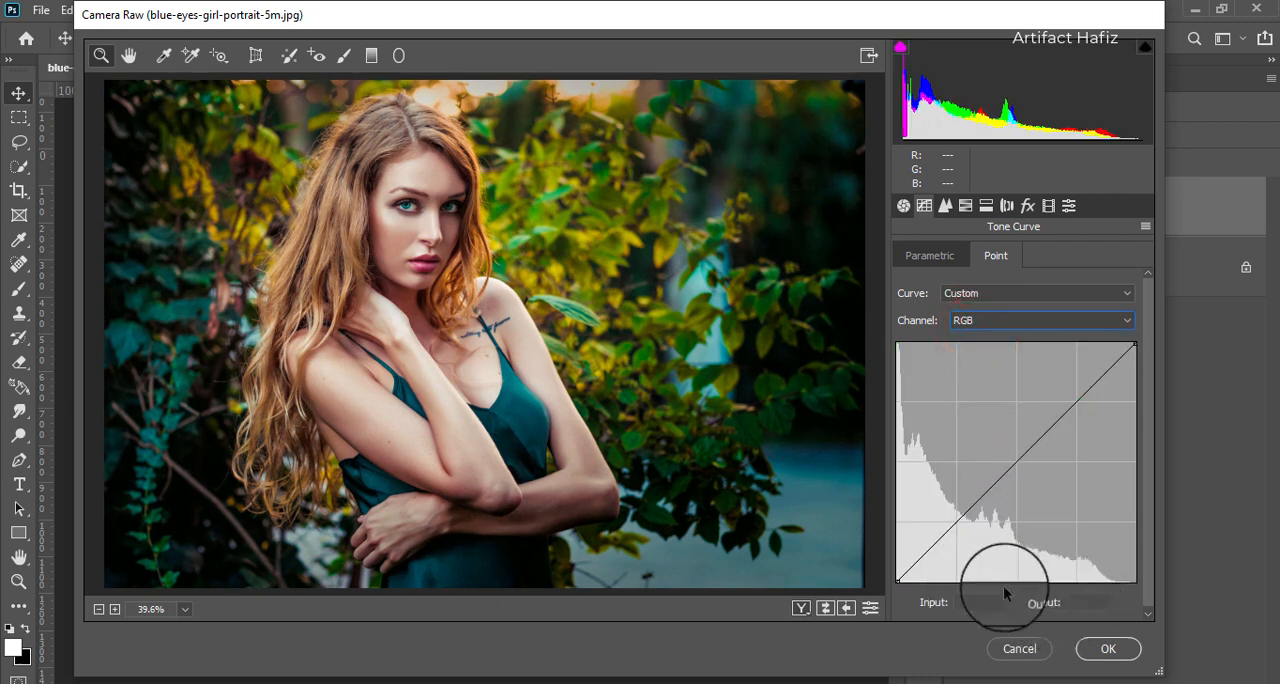
left_click_drag(898, 580, 867, 572)
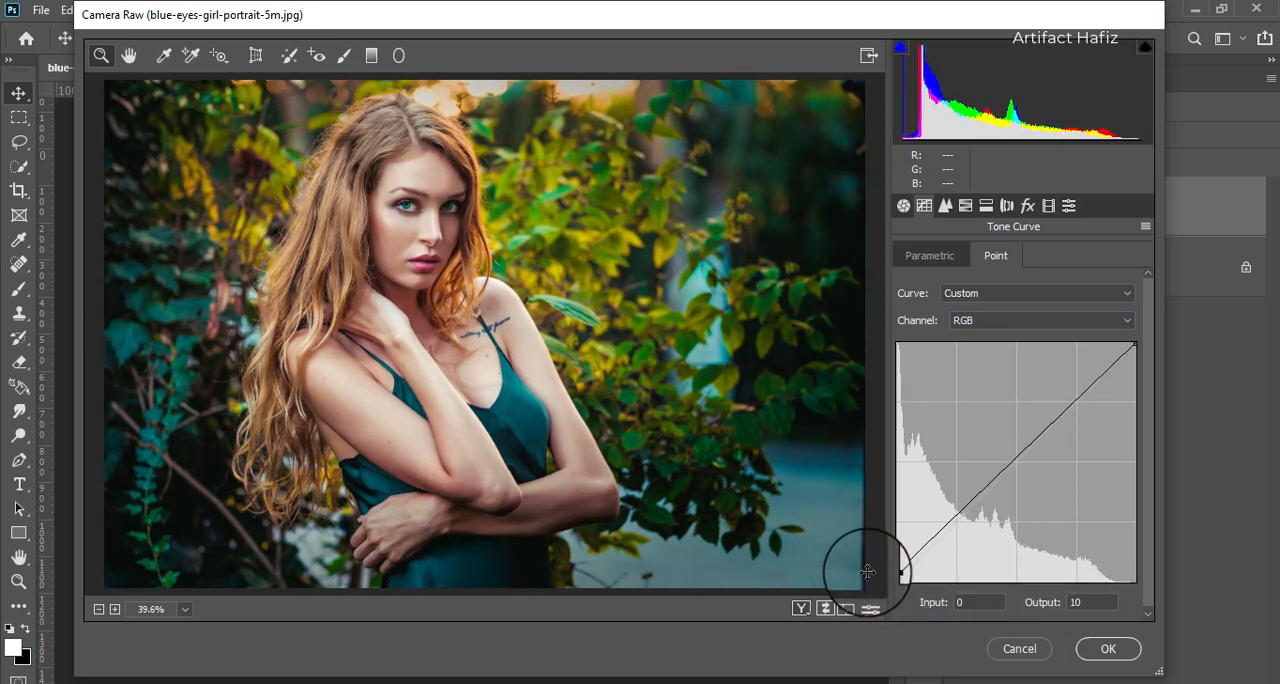
- Lift the black point of the Blue channel's tone curve to output 9 at input 0
left_click(966, 322)
left_click(965, 364)
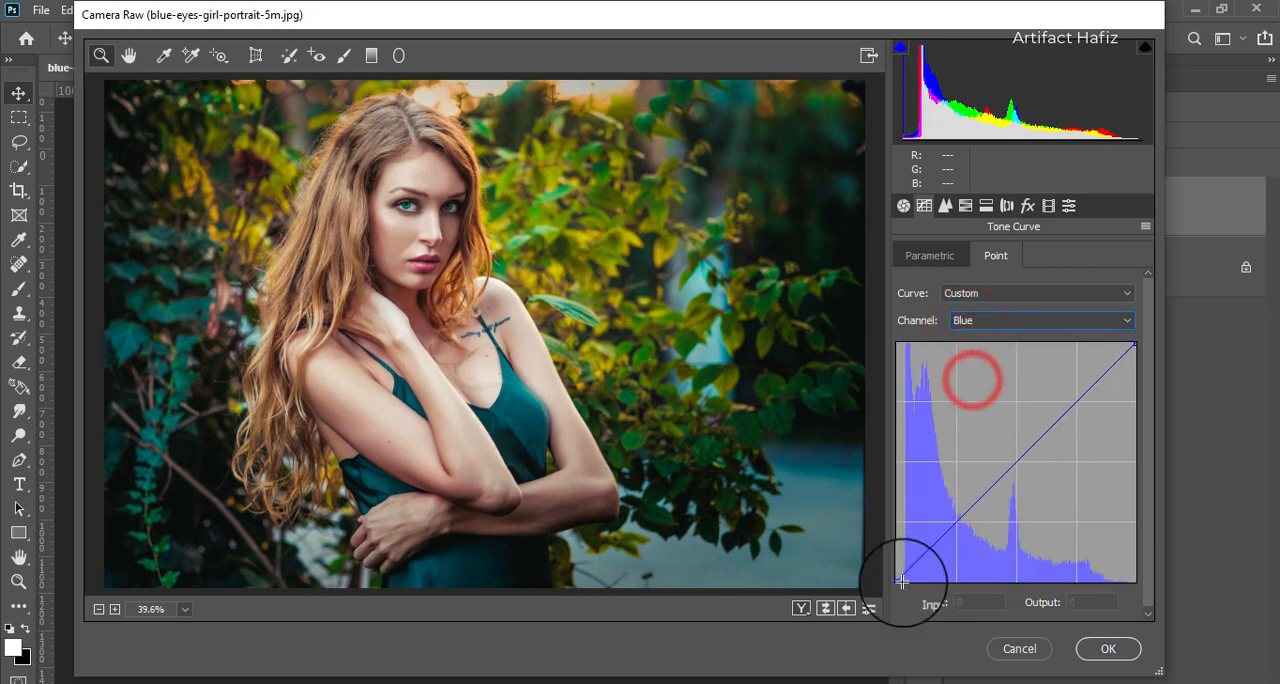
left_click_drag(897, 580, 892, 571)
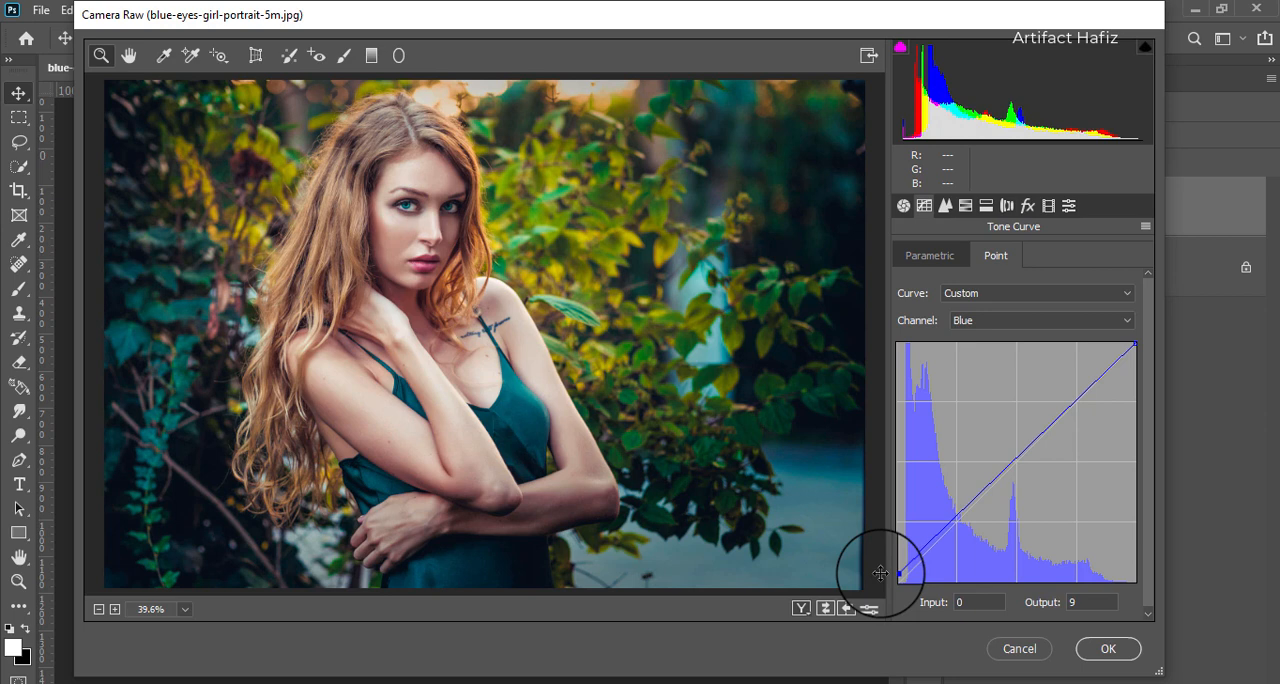
- Set the Blue channel curve's black point output to 2, apply the Camera Raw filter, and compare the image with and without Layer 1
left_click_drag(880, 573, 878, 579)
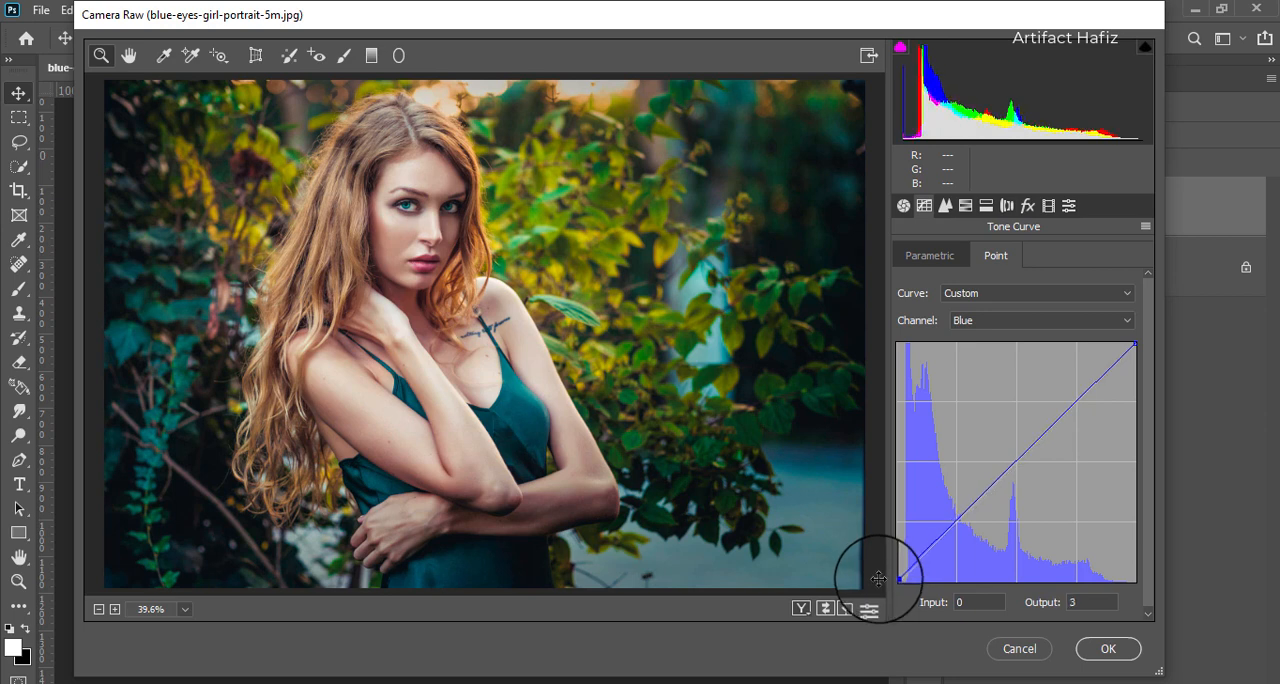
left_click(1085, 602)
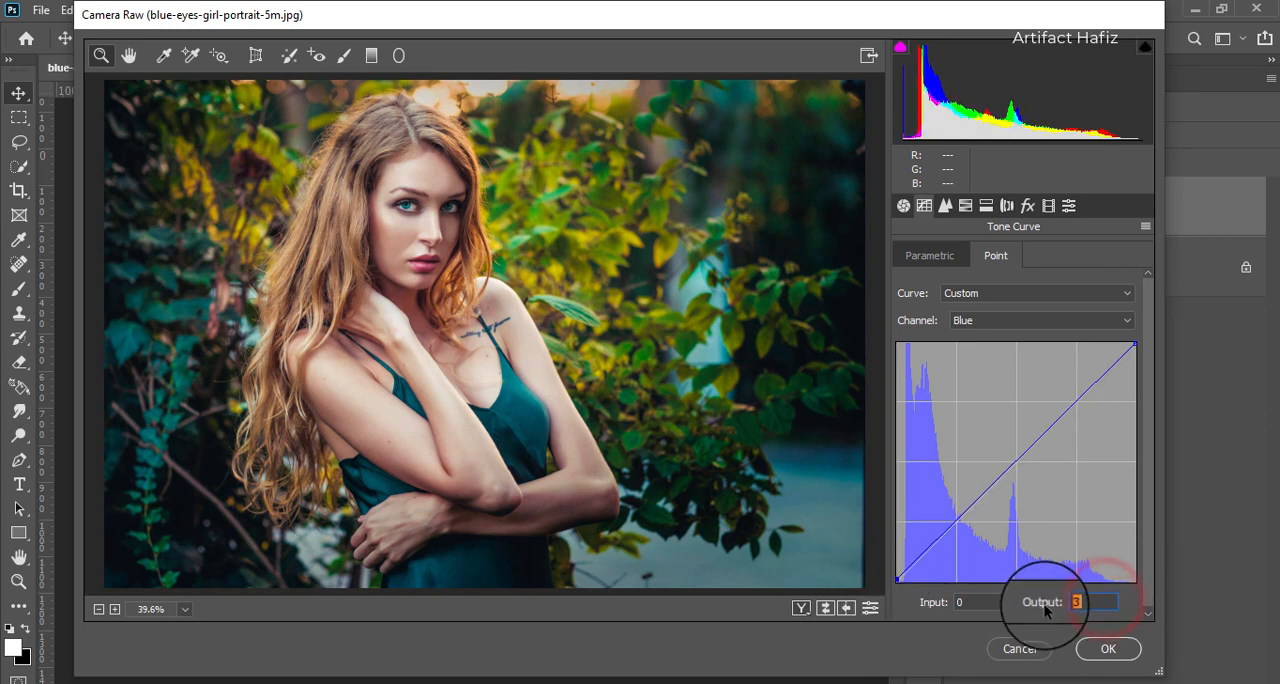
type("2")
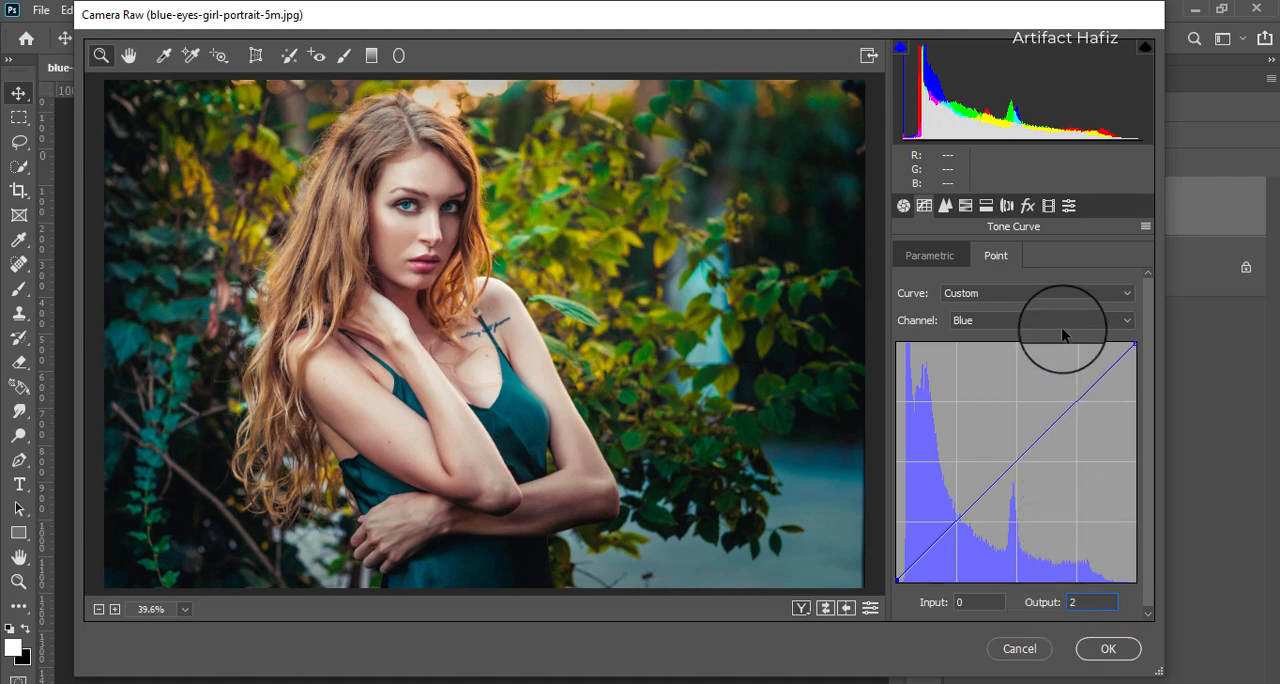
left_click(1107, 648)
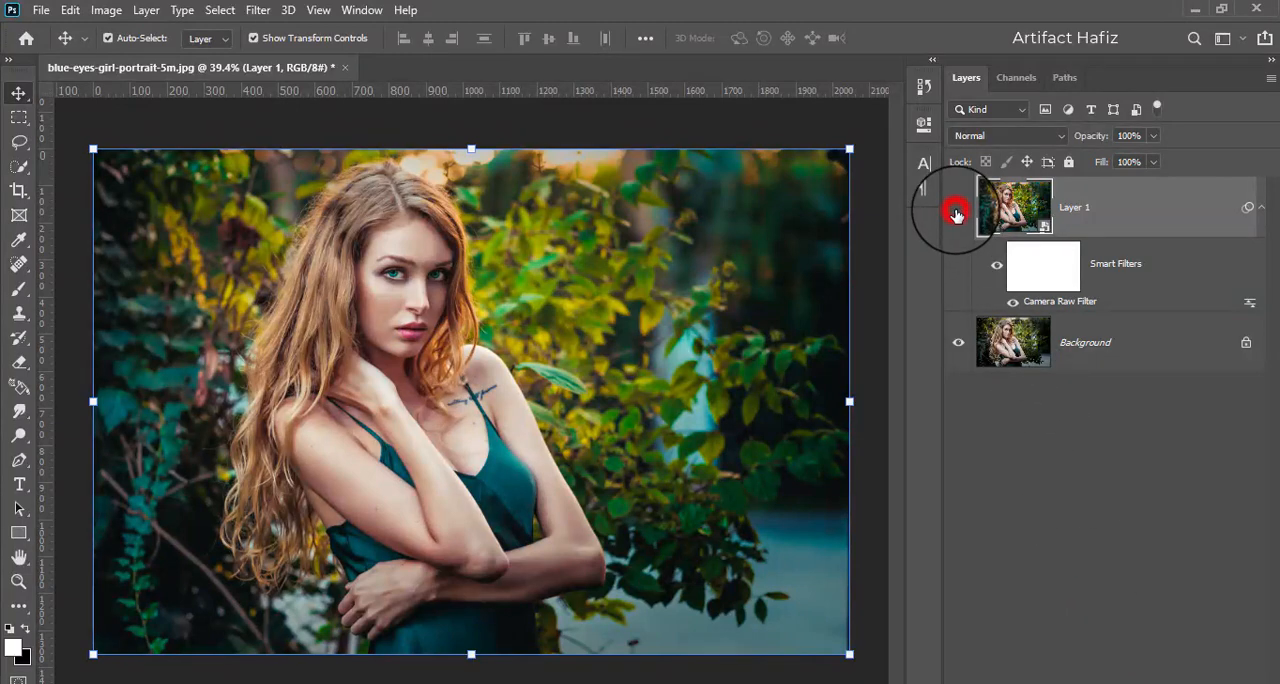
left_click(956, 212)
left_click(956, 212)
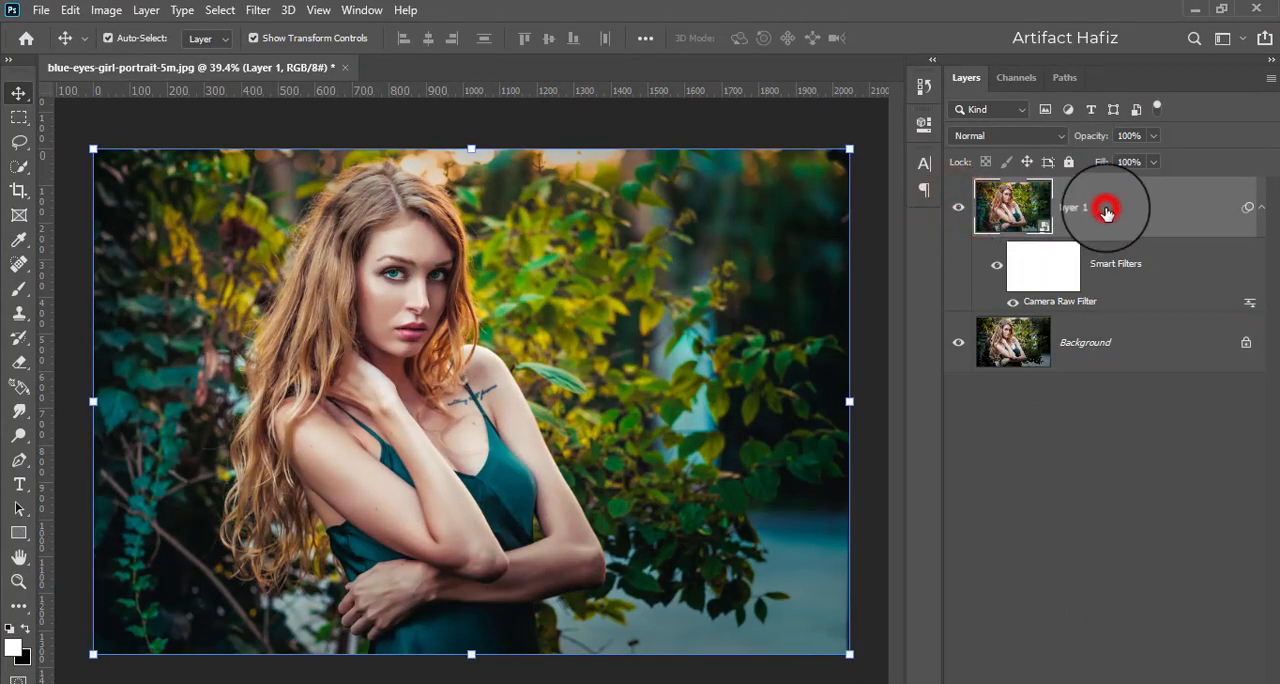
- Add a Color Lookup adjustment layer above Layer 1 using the Soft_Warming.look 3D LUT
left_click(1175, 683)
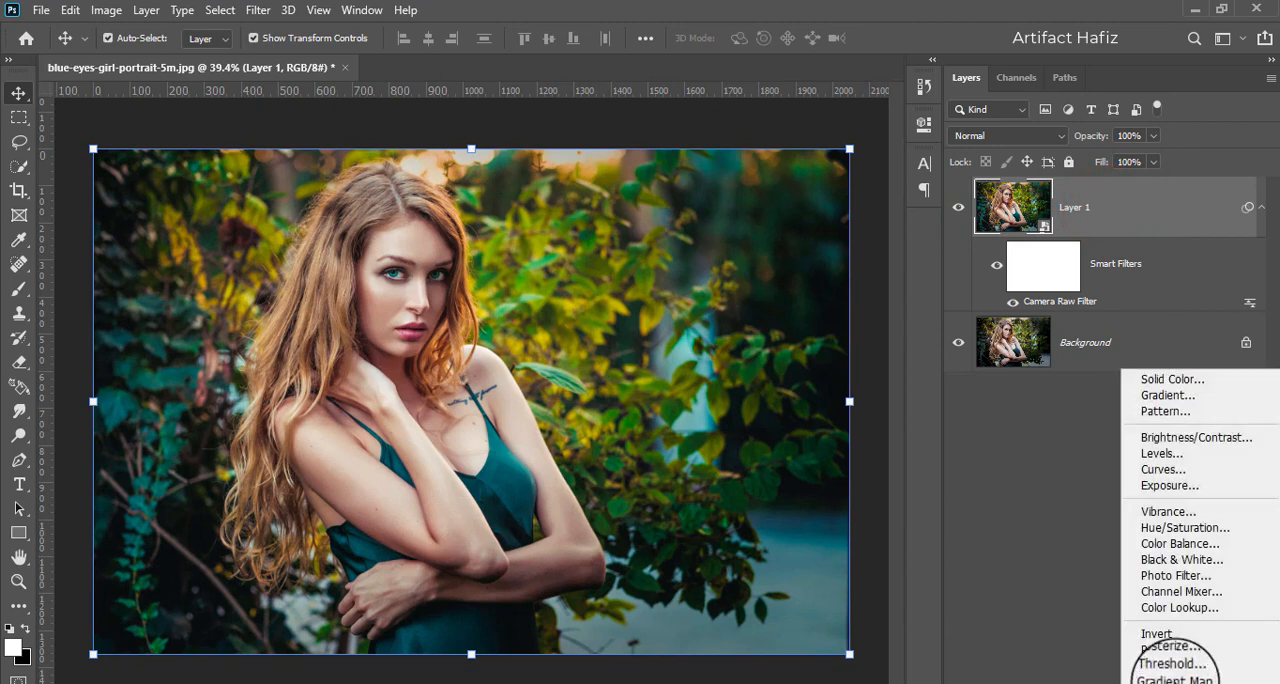
left_click(1175, 607)
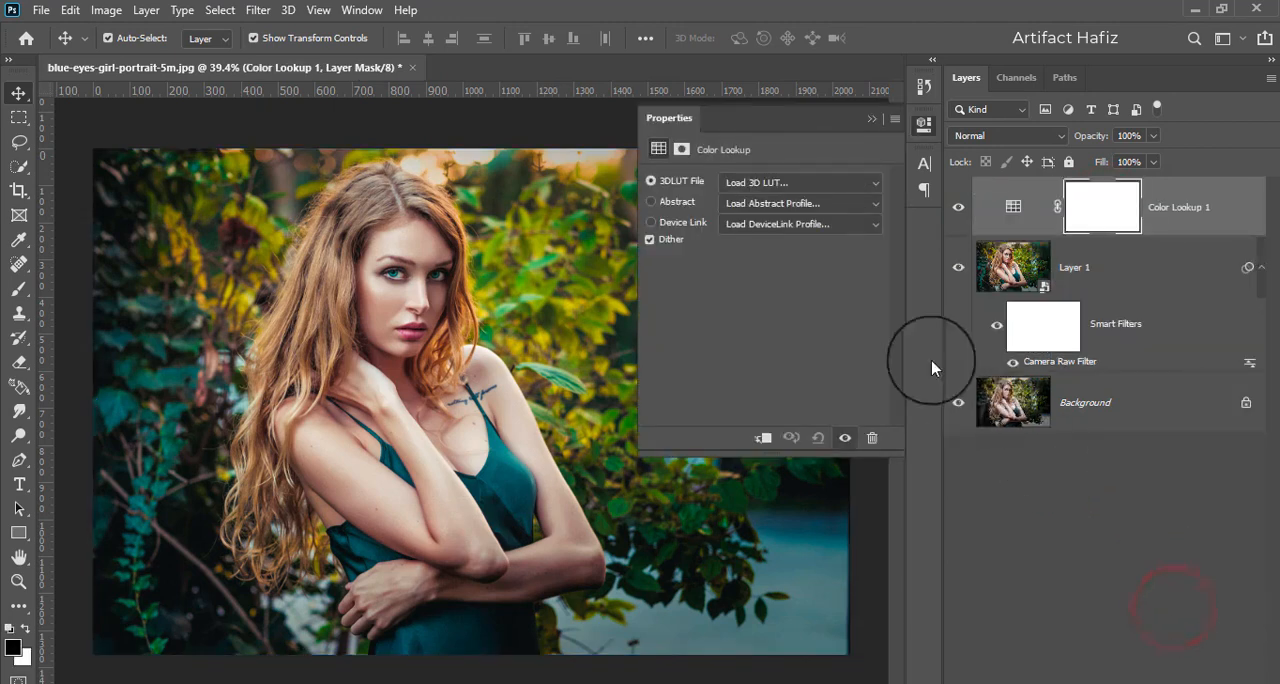
left_click(806, 180)
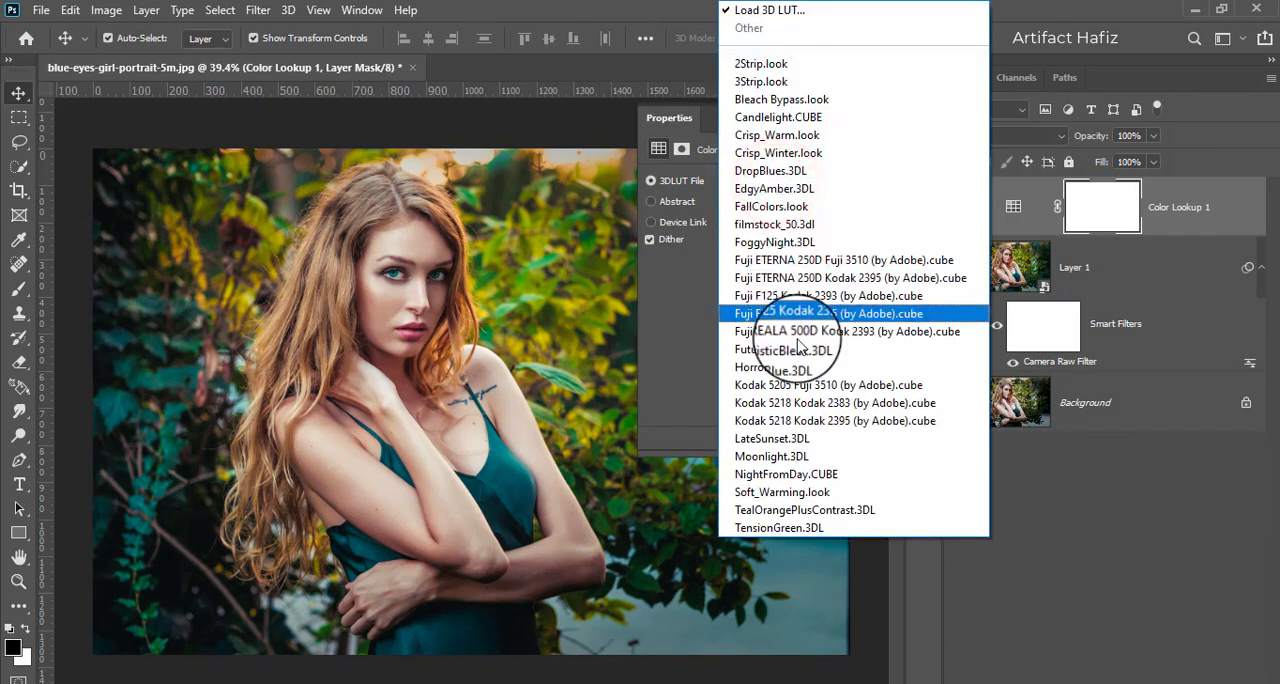
left_click(801, 493)
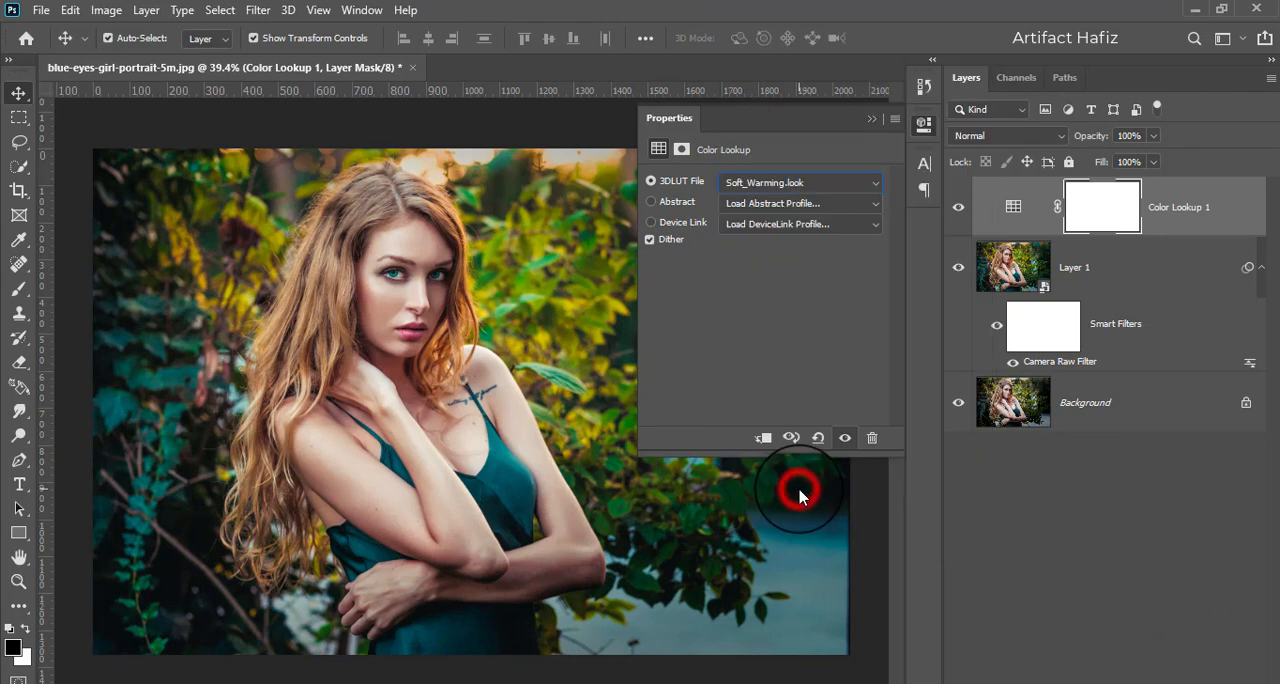
left_click(868, 122)
- Reduce the Color Lookup layer's opacity to 88%
left_click(1162, 212)
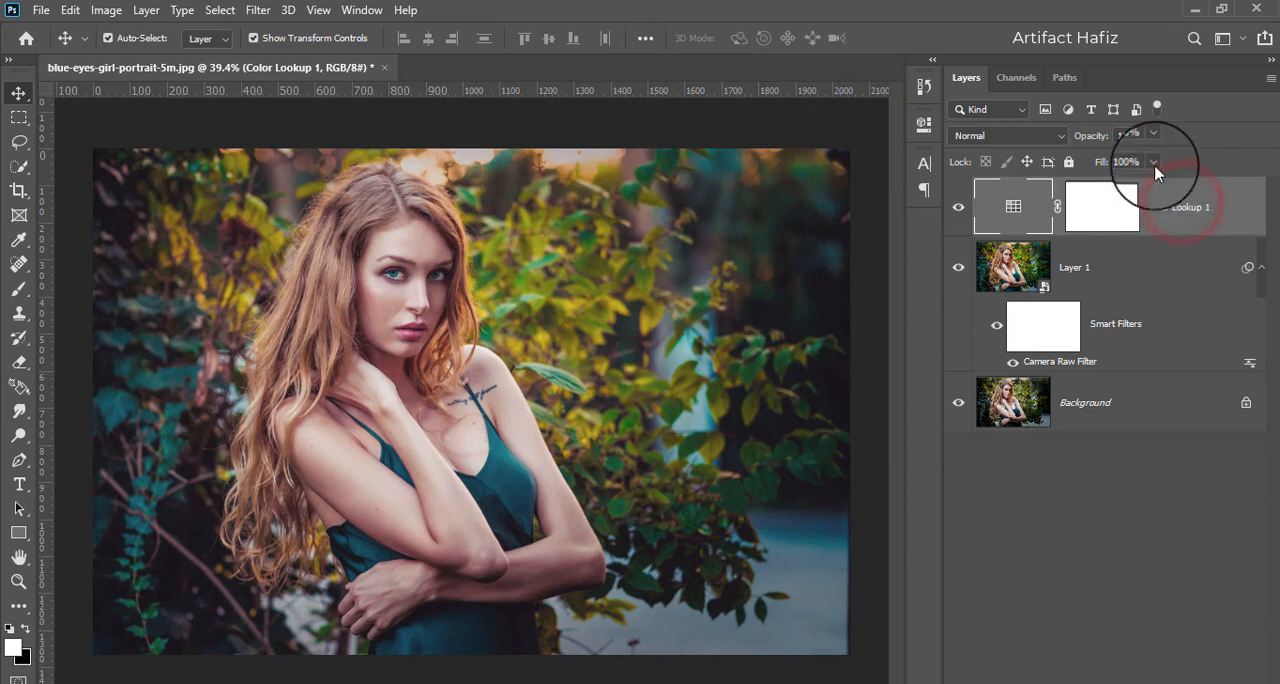
left_click(1150, 137)
left_click_drag(1154, 155, 1143, 160)
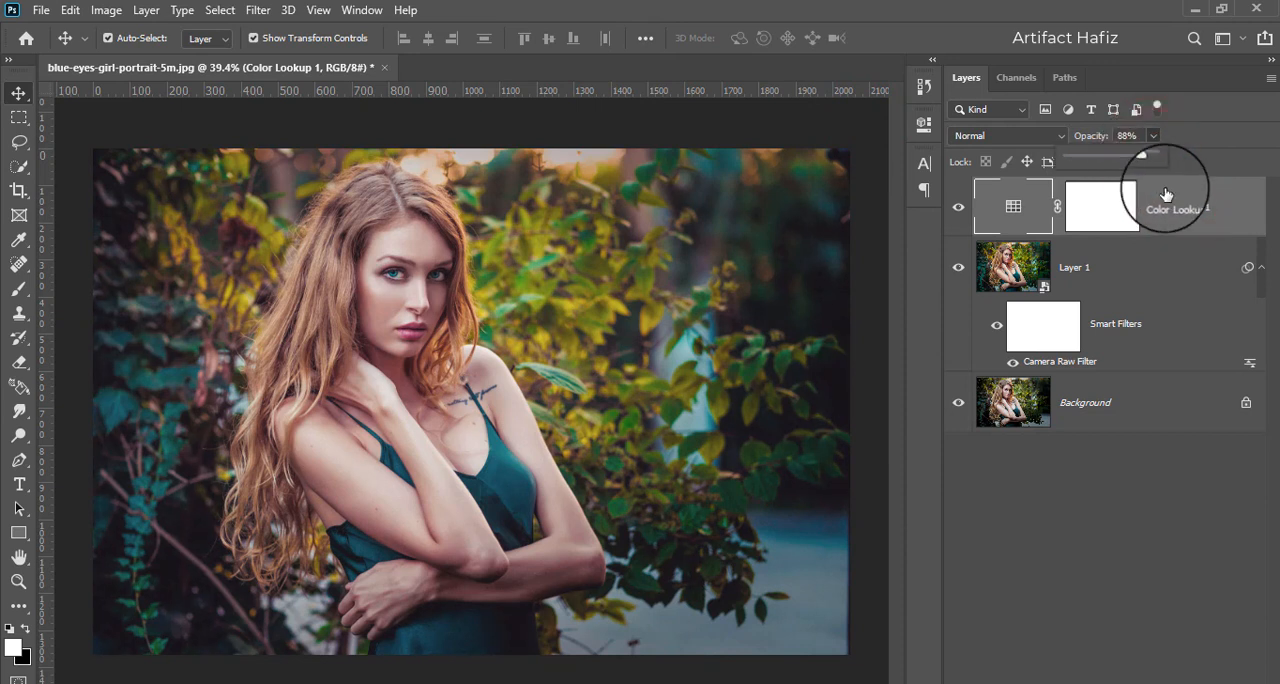
left_click(1170, 201)
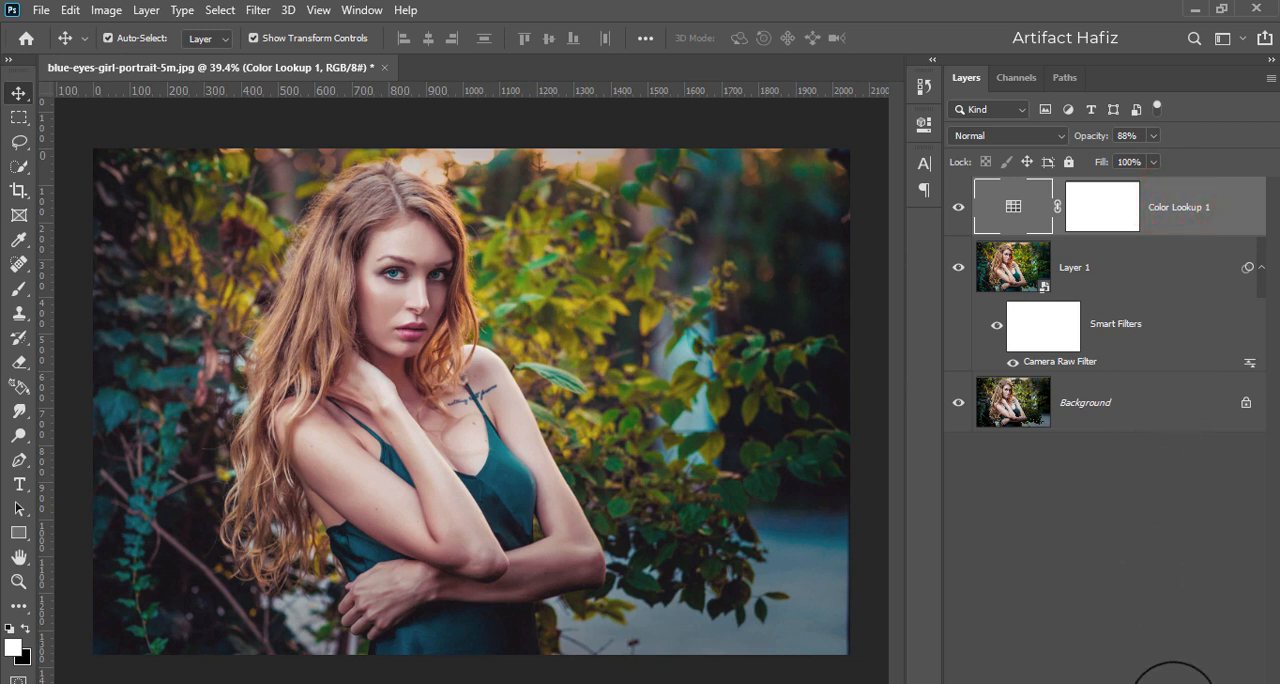
- Add a Color Balance adjustment layer with midtones at Cyan-Red +7, Magenta-Green +1 and Yellow-Blue +2
left_click(1174, 682)
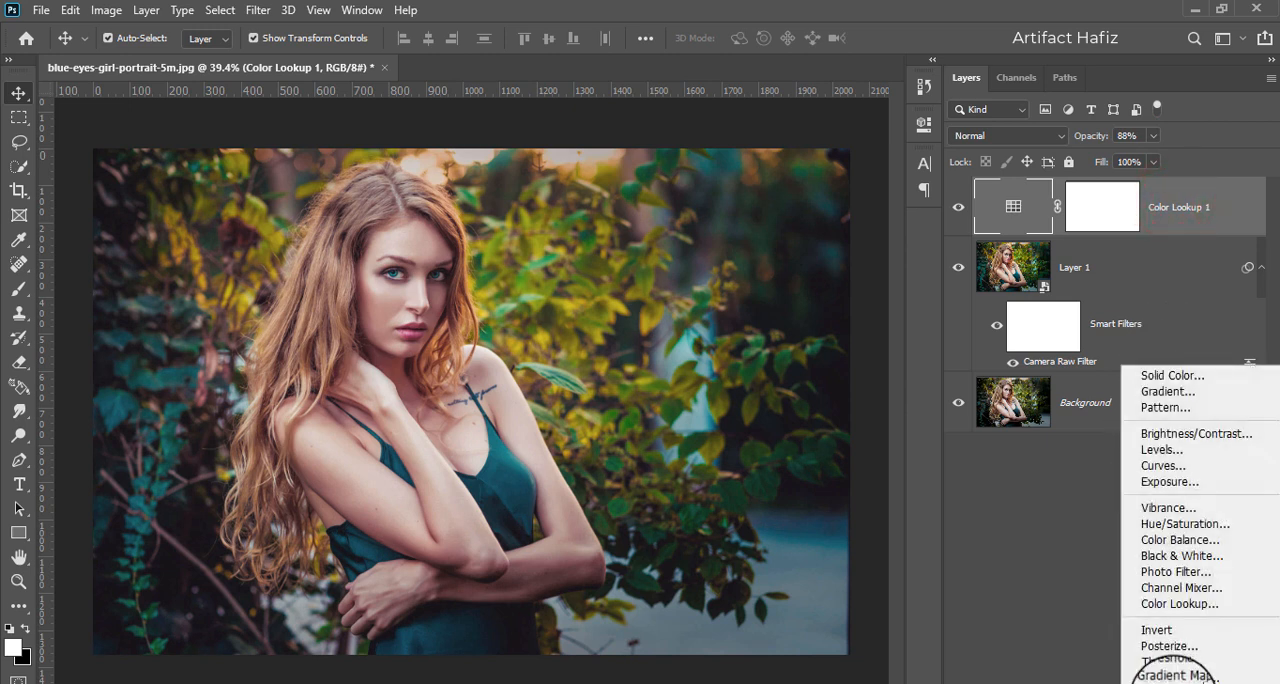
left_click(1180, 540)
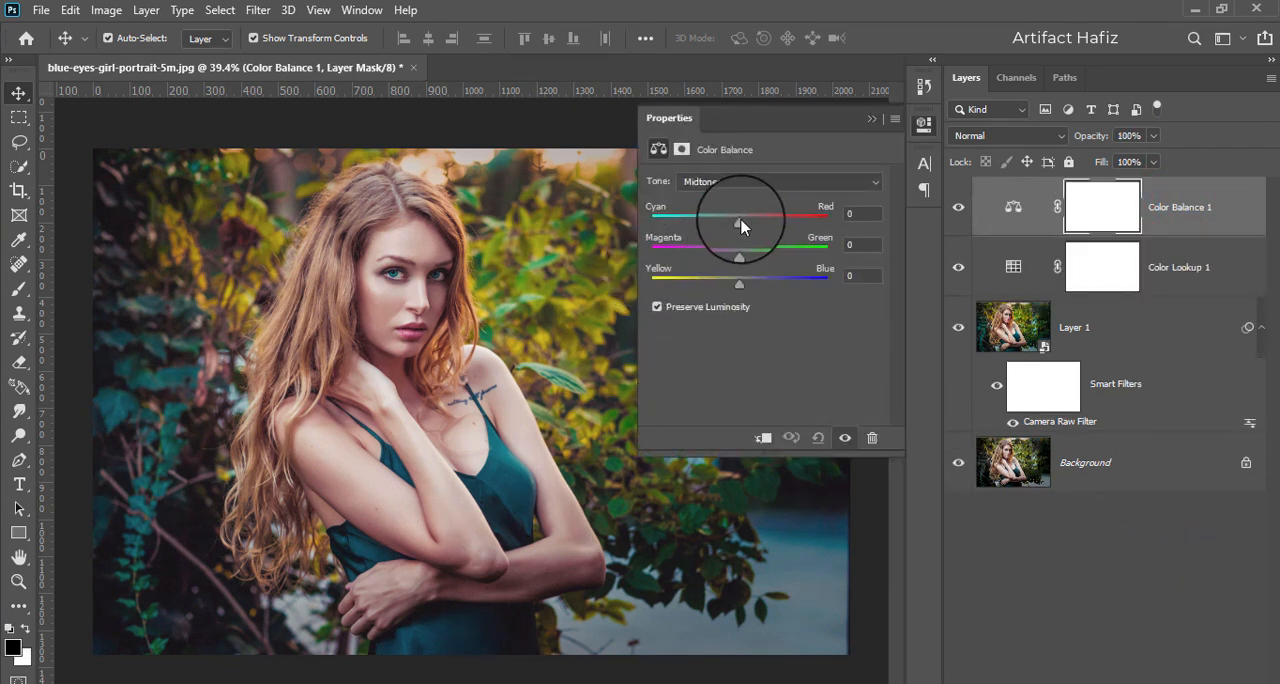
left_click_drag(741, 223, 730, 288)
left_click(739, 288)
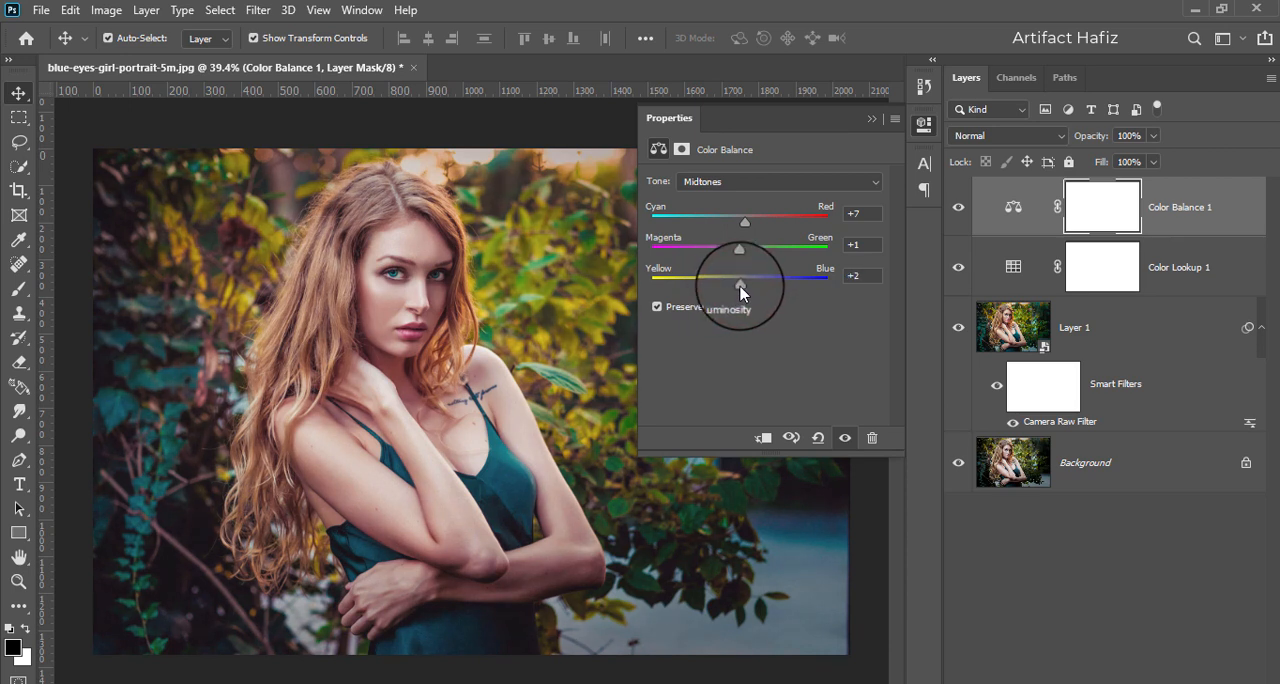
- Set the Color Balance shadows to Cyan-Red +3, Magenta-Green -6 and Yellow-Blue +1
left_click(727, 181)
left_click(728, 198)
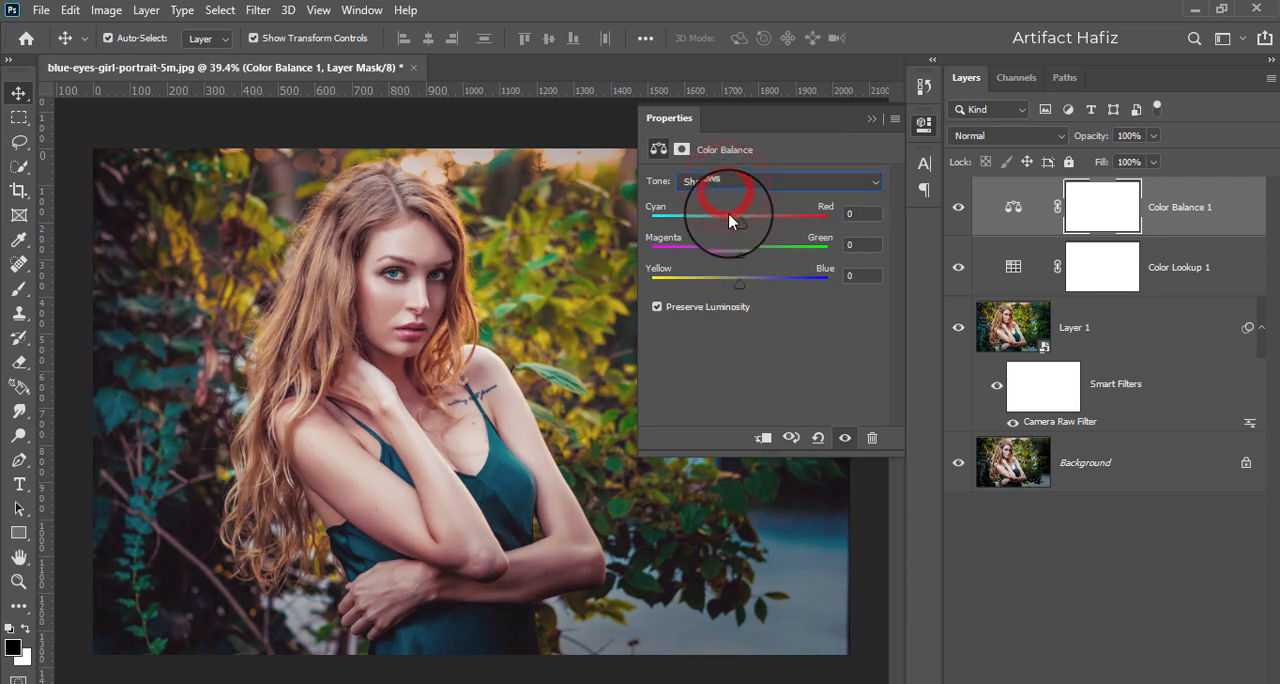
left_click_drag(737, 229, 743, 226)
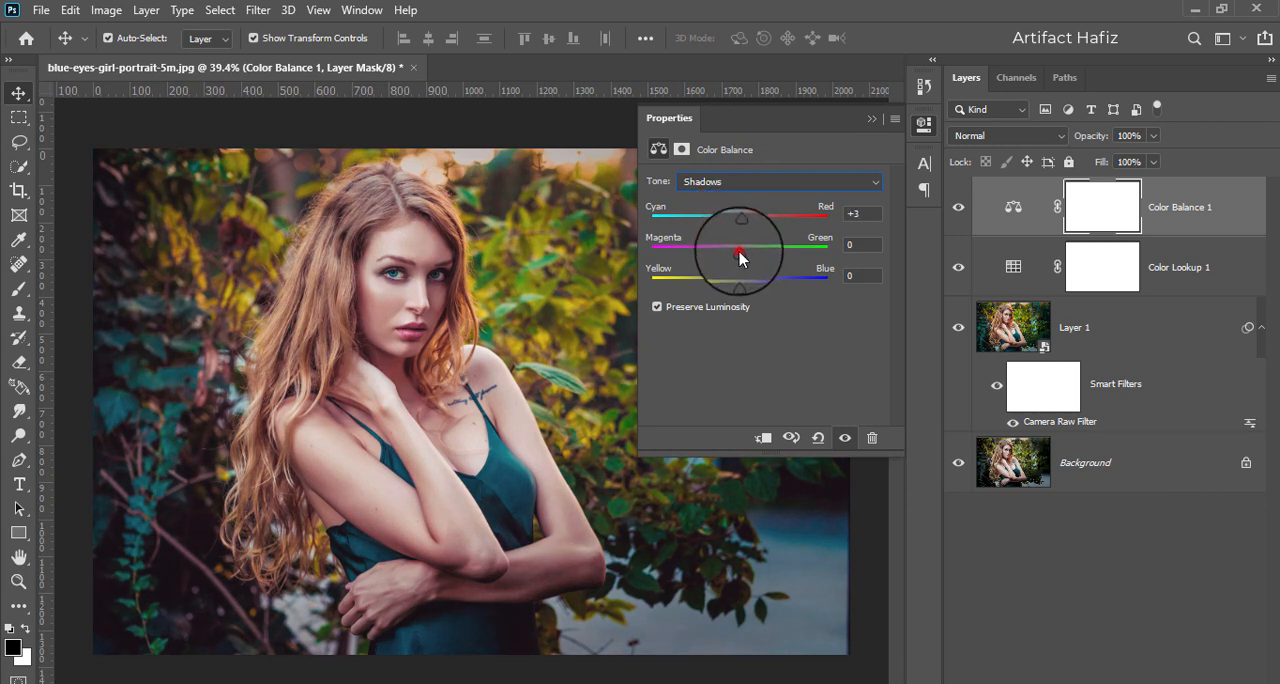
left_click_drag(740, 258, 741, 288)
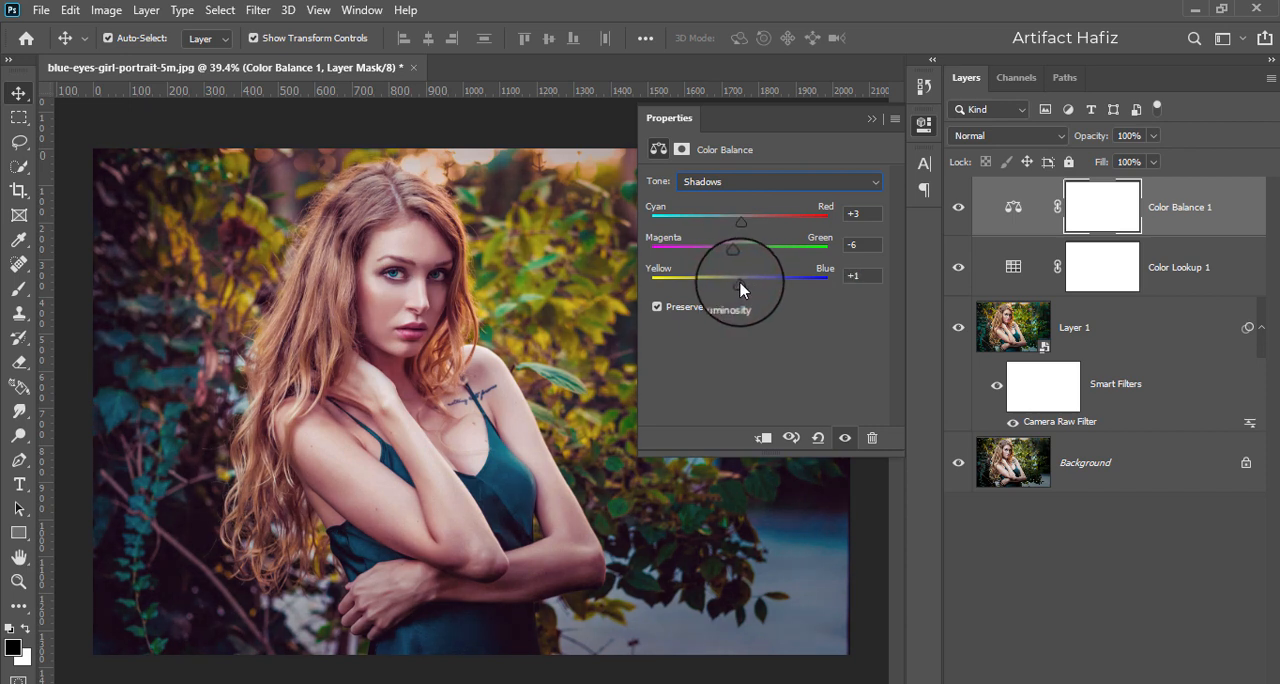
- Set the Color Balance highlights to Cyan-Red +4 and Yellow-Blue -20
left_click(742, 186)
left_click(740, 216)
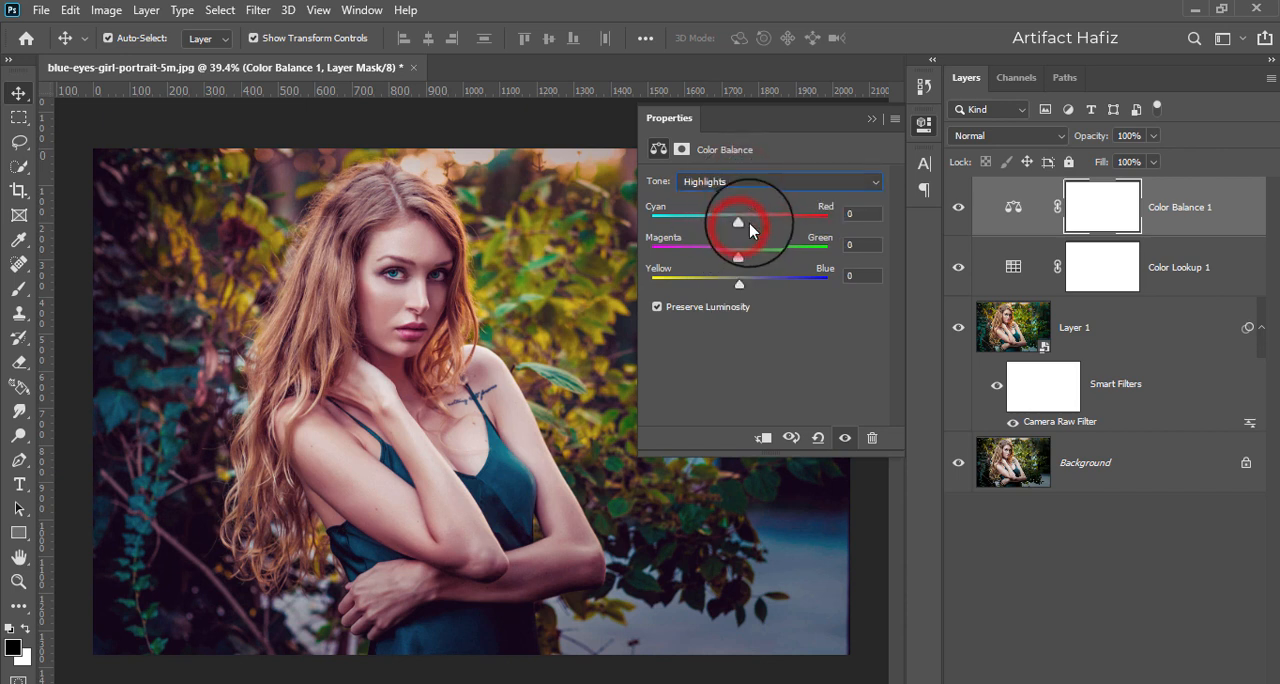
left_click_drag(737, 228, 745, 227)
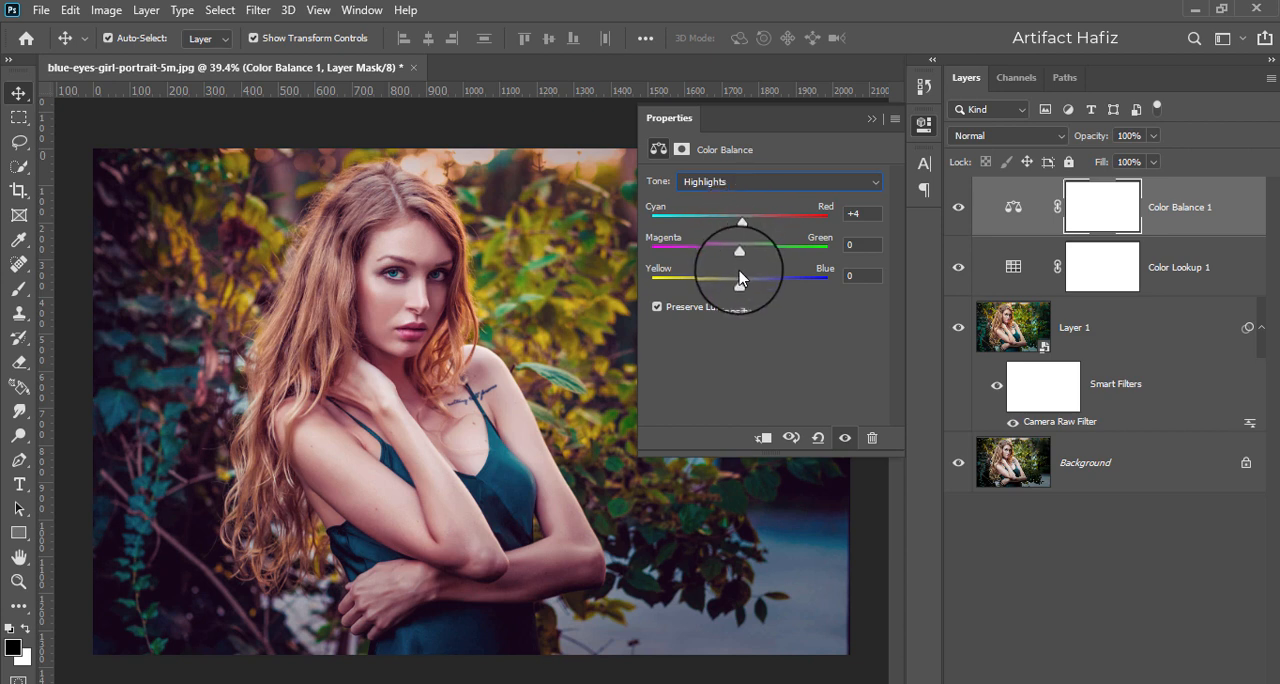
left_click_drag(740, 281, 723, 294)
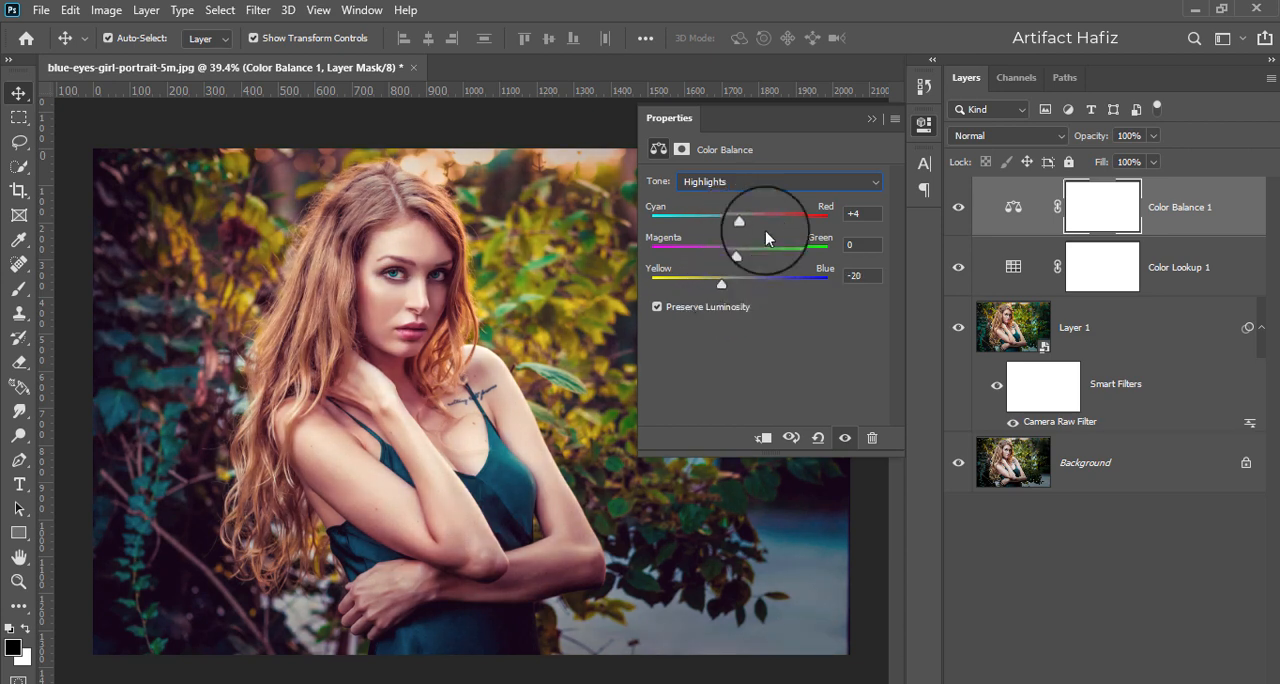
left_click(870, 119)
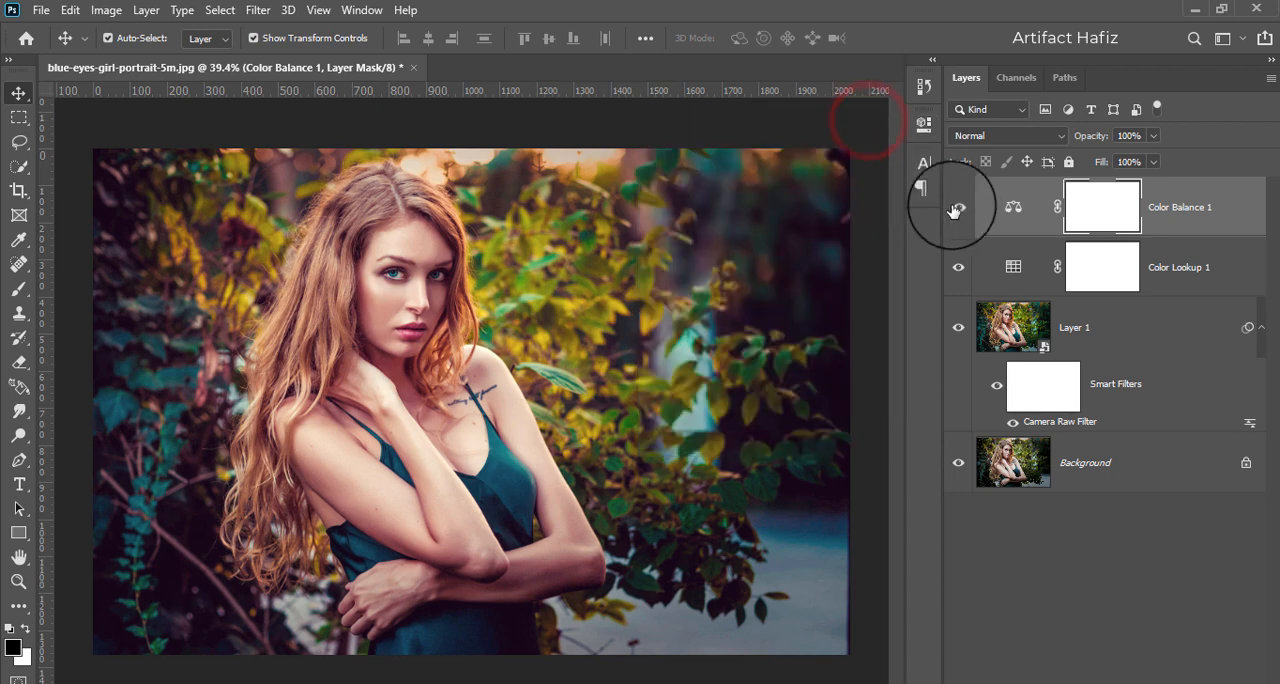
- Compare the portrait with and without the Color Balance layer, leaving that layer visible and selected
left_click(956, 209)
left_click(956, 209)
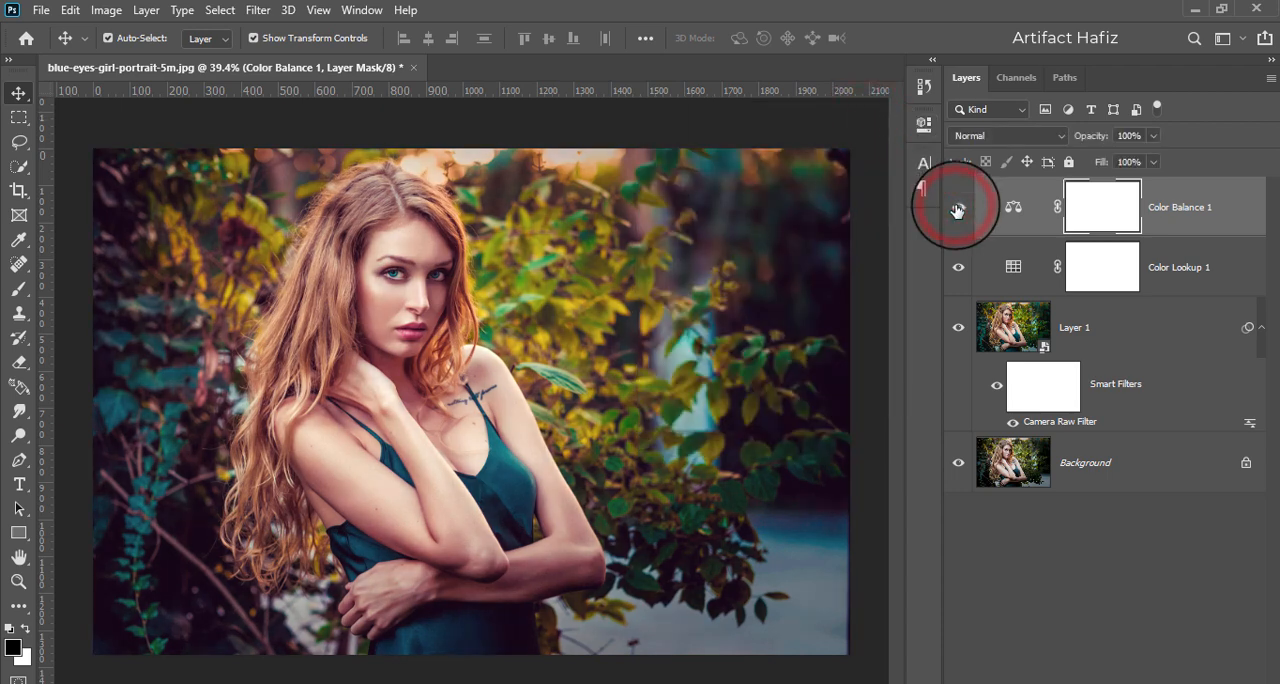
left_click(1180, 210)
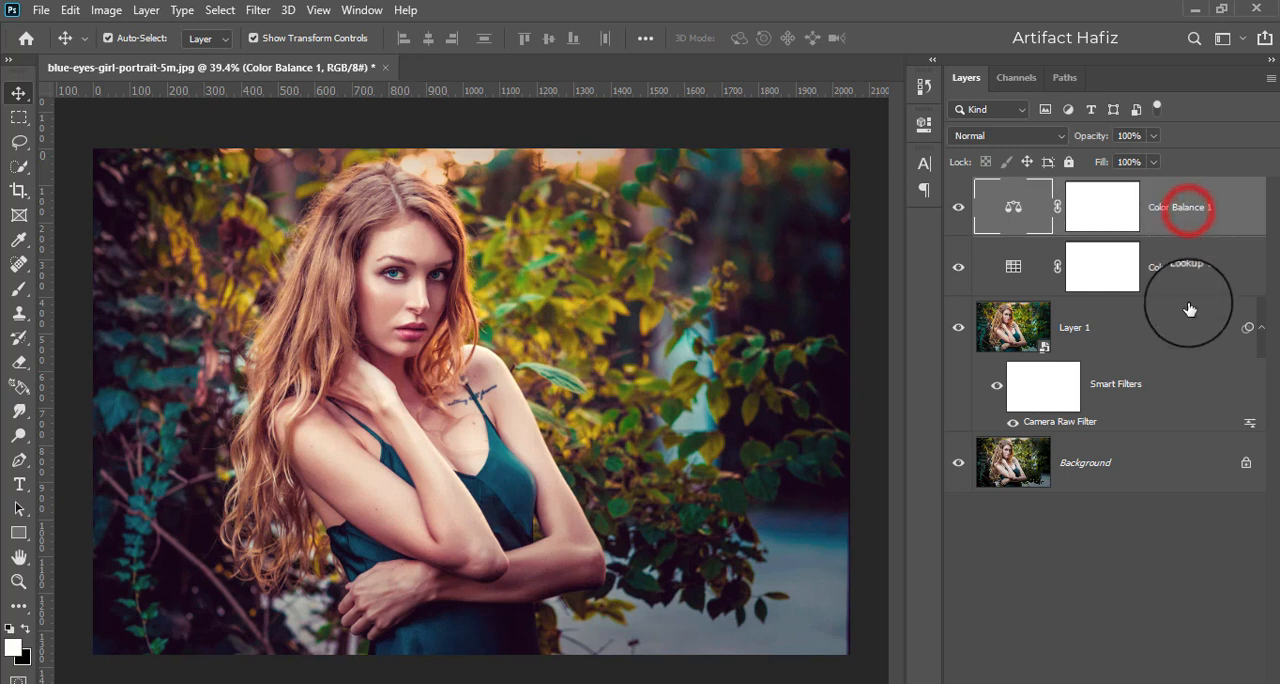
- Add a Curves adjustment layer and shape its RGB curve with three points, slightly raising the midtones and highlights and keeping the shadow point on the diagonal
left_click(1178, 682)
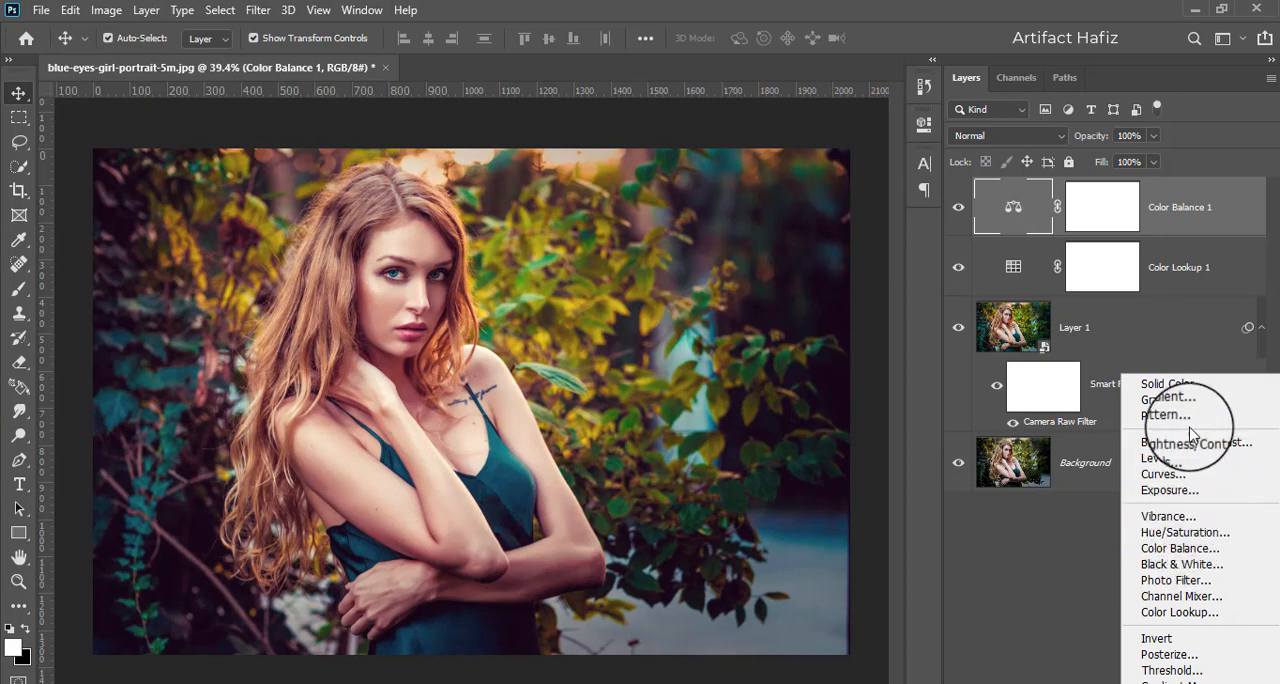
left_click(1165, 476)
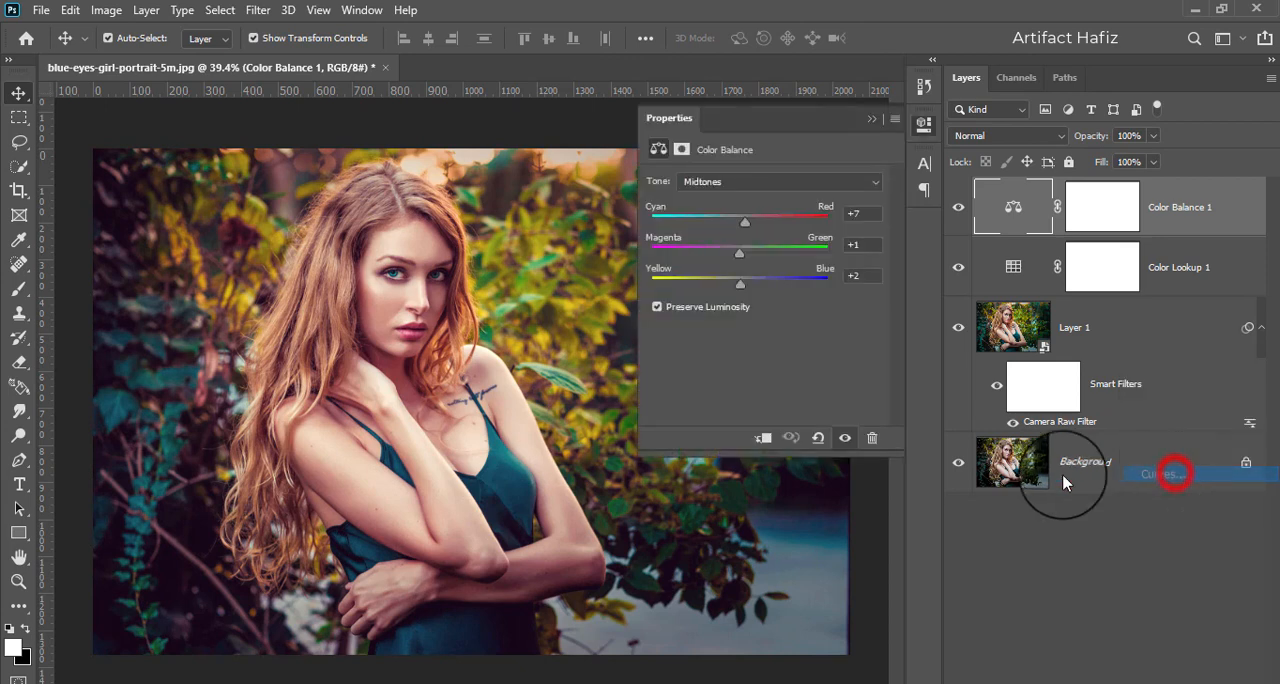
left_click_drag(740, 362, 775, 325)
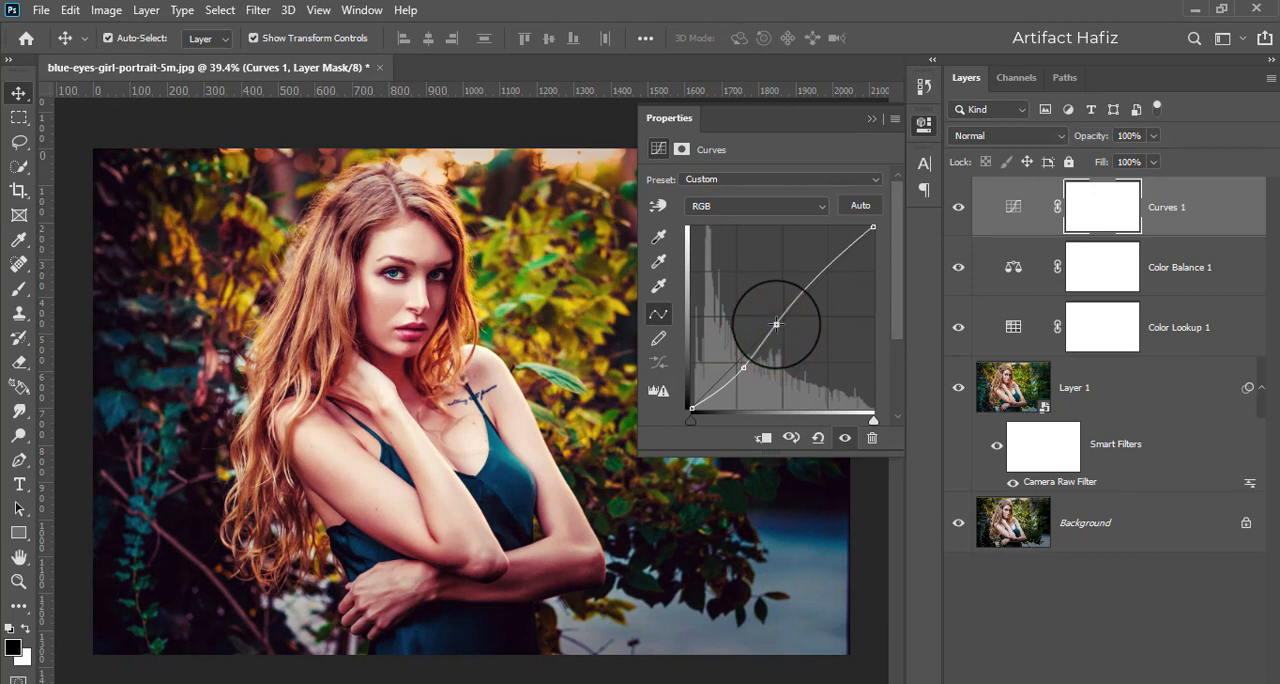
left_click(815, 280)
left_click_drag(818, 273, 826, 273)
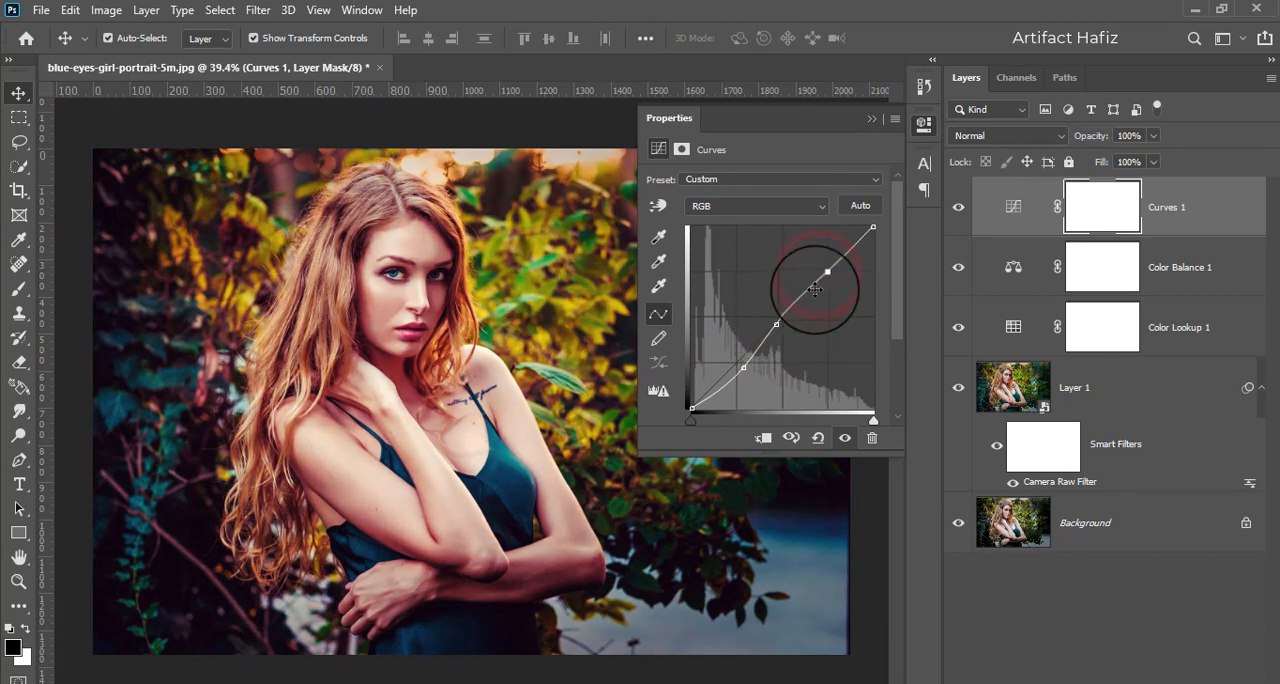
left_click_drag(737, 367, 733, 362)
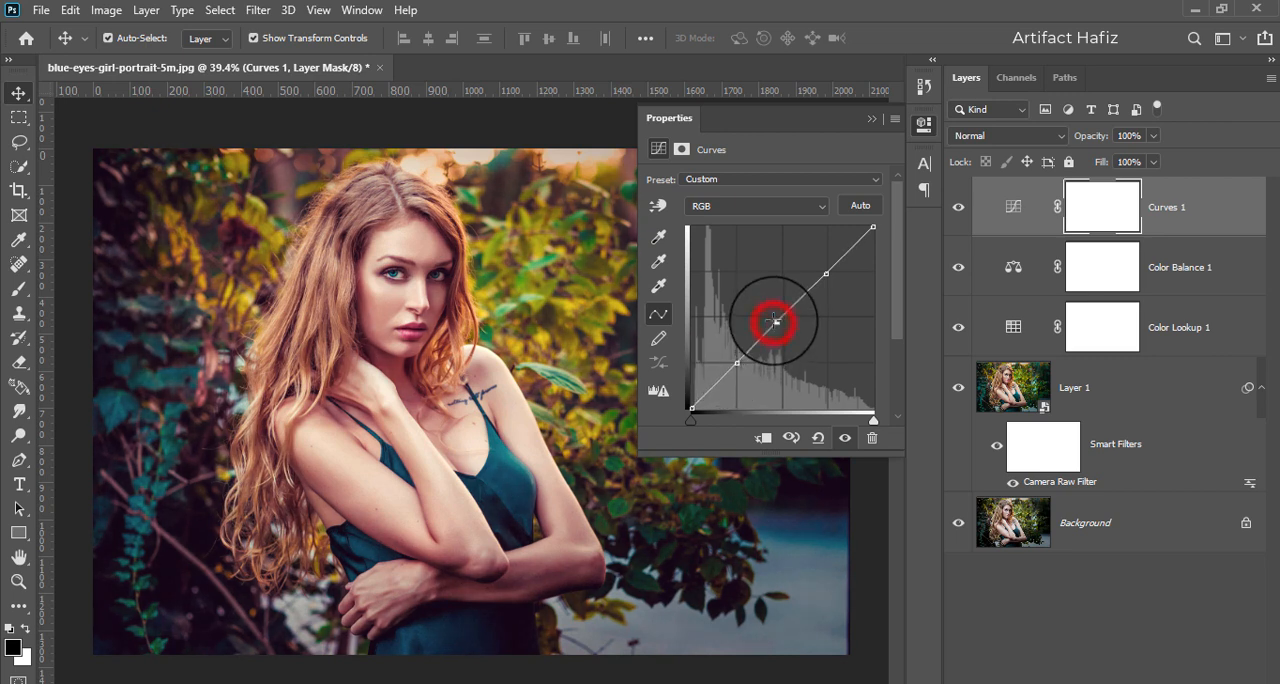
left_click_drag(776, 318, 808, 292)
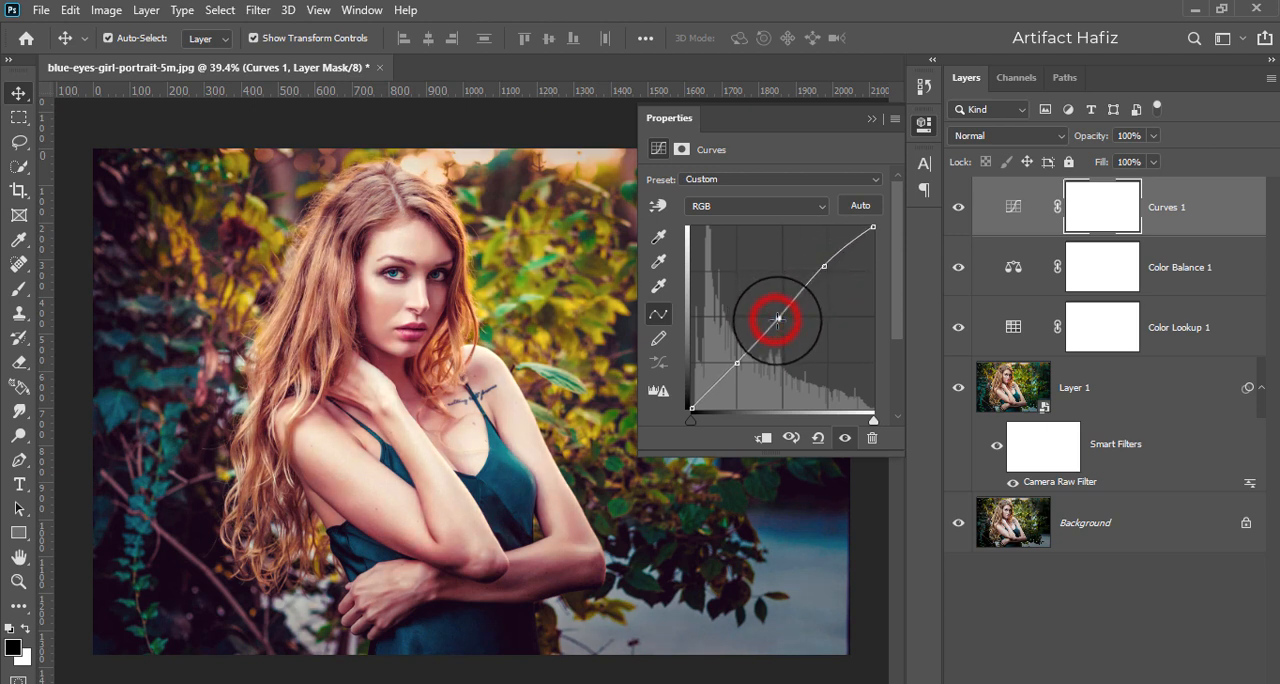
left_click(871, 119)
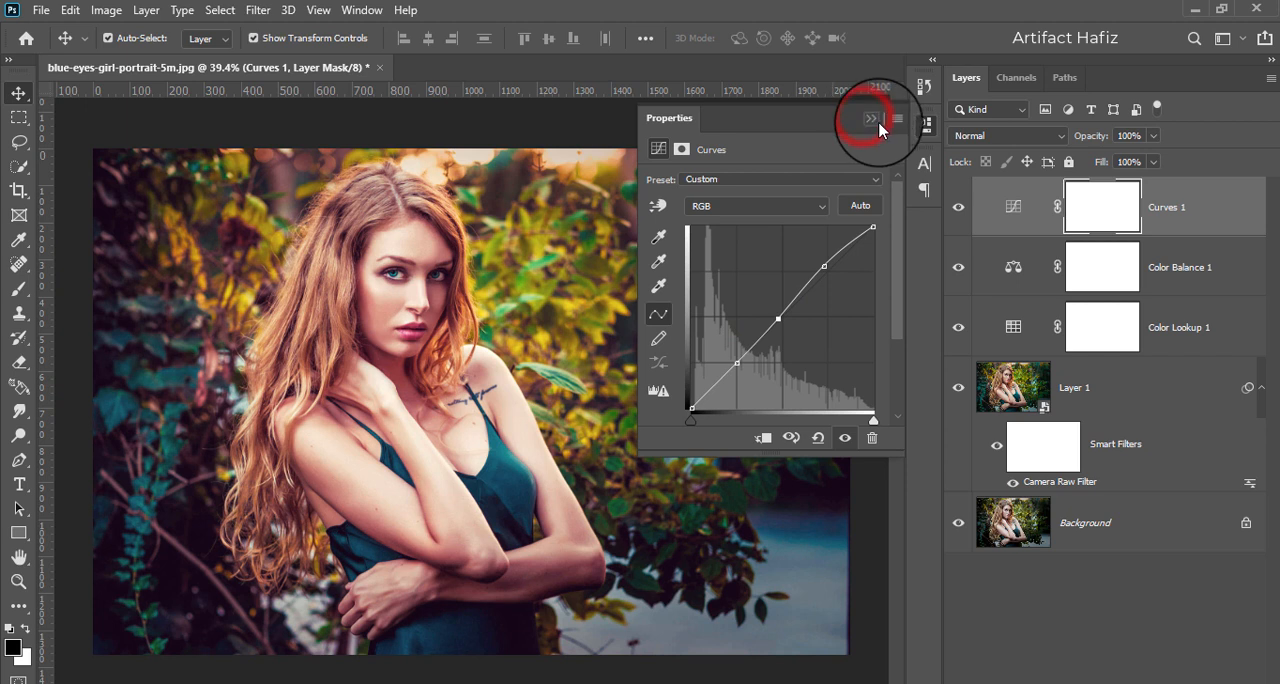
- Compare the portrait with and without the Curves layer, leaving it visible
left_click(957, 208)
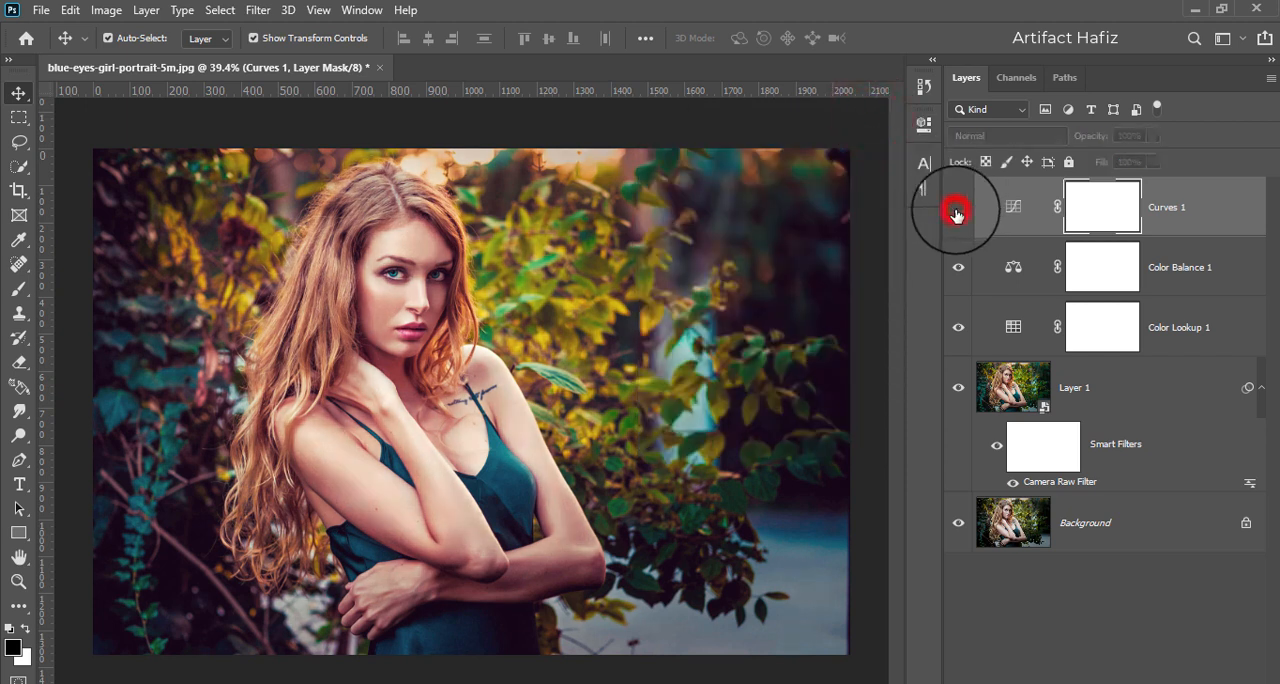
left_click(957, 210)
left_click(957, 213)
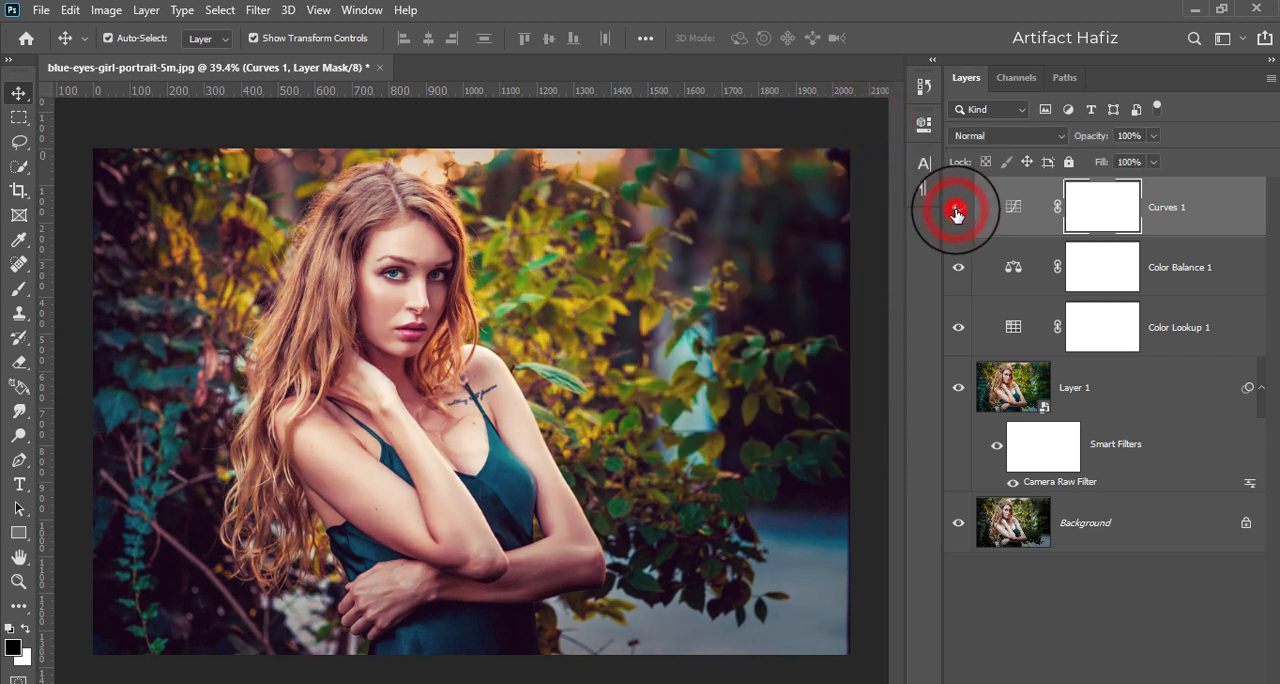
left_click(957, 210)
- Reduce the Curves layer's opacity to about 54%
left_click(1166, 214)
left_click(1152, 139)
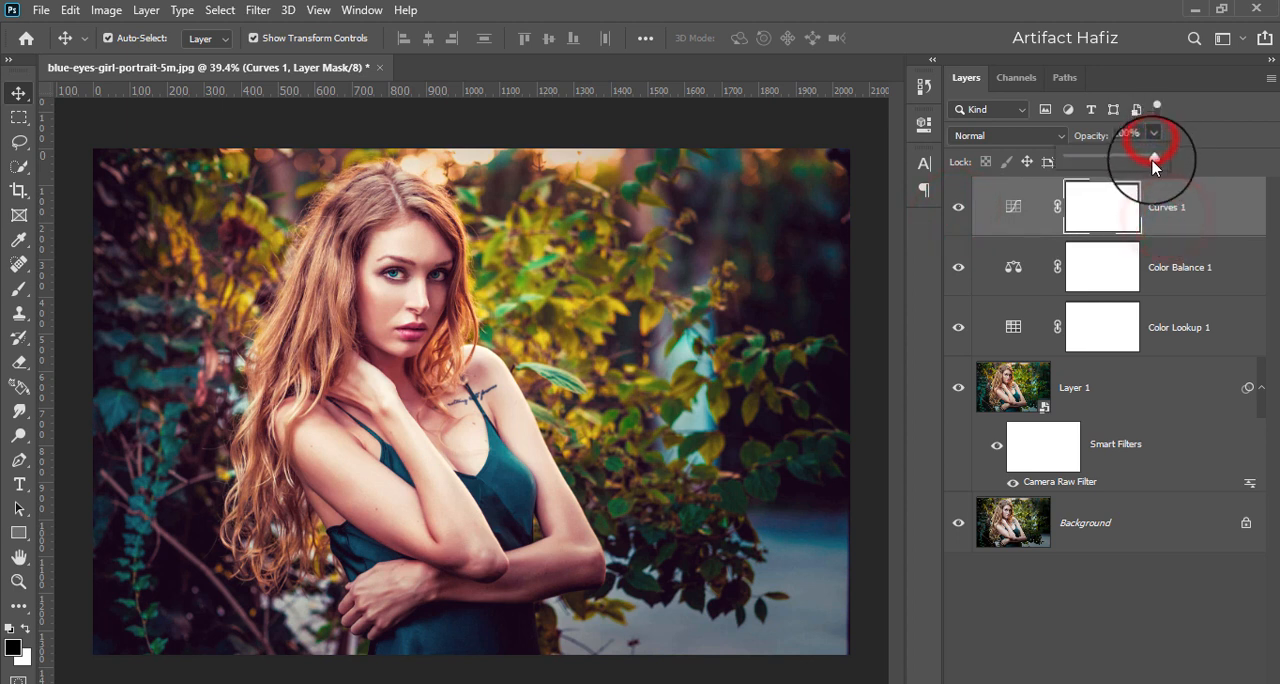
left_click_drag(1137, 170, 1117, 173)
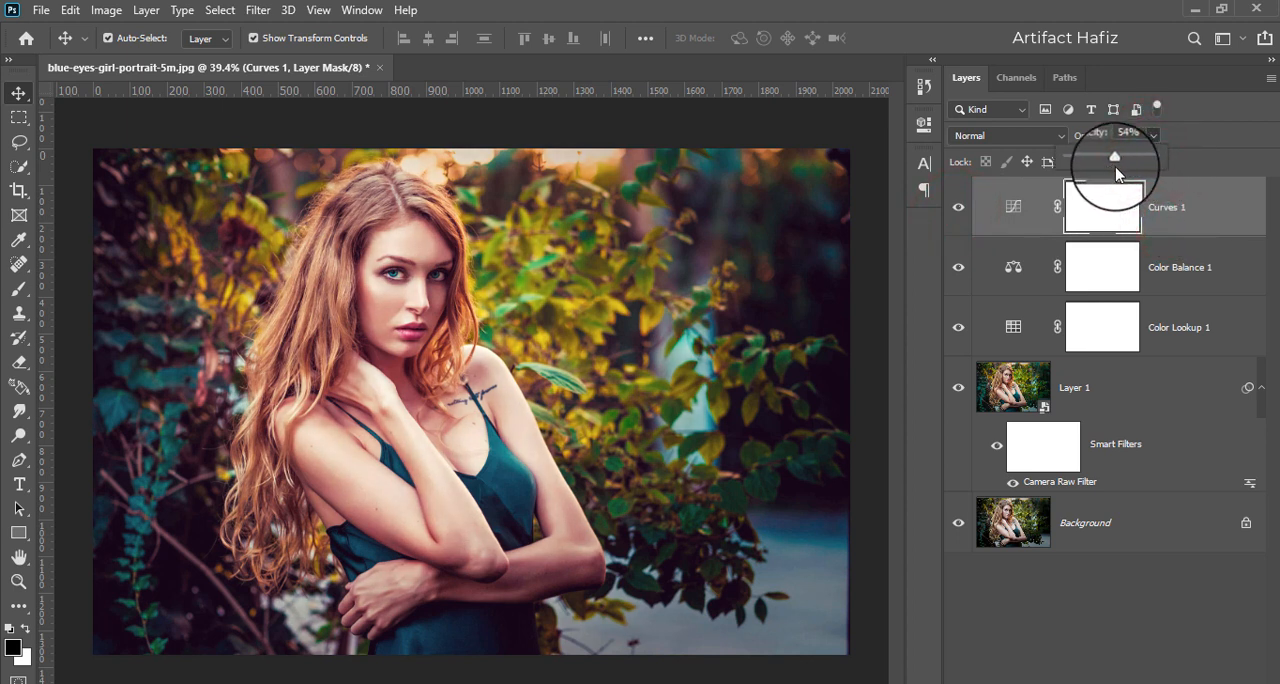
- Add a Photo Filter adjustment layer above Curves 1 using Warming Filter (85) at 13% density
left_click(1188, 228)
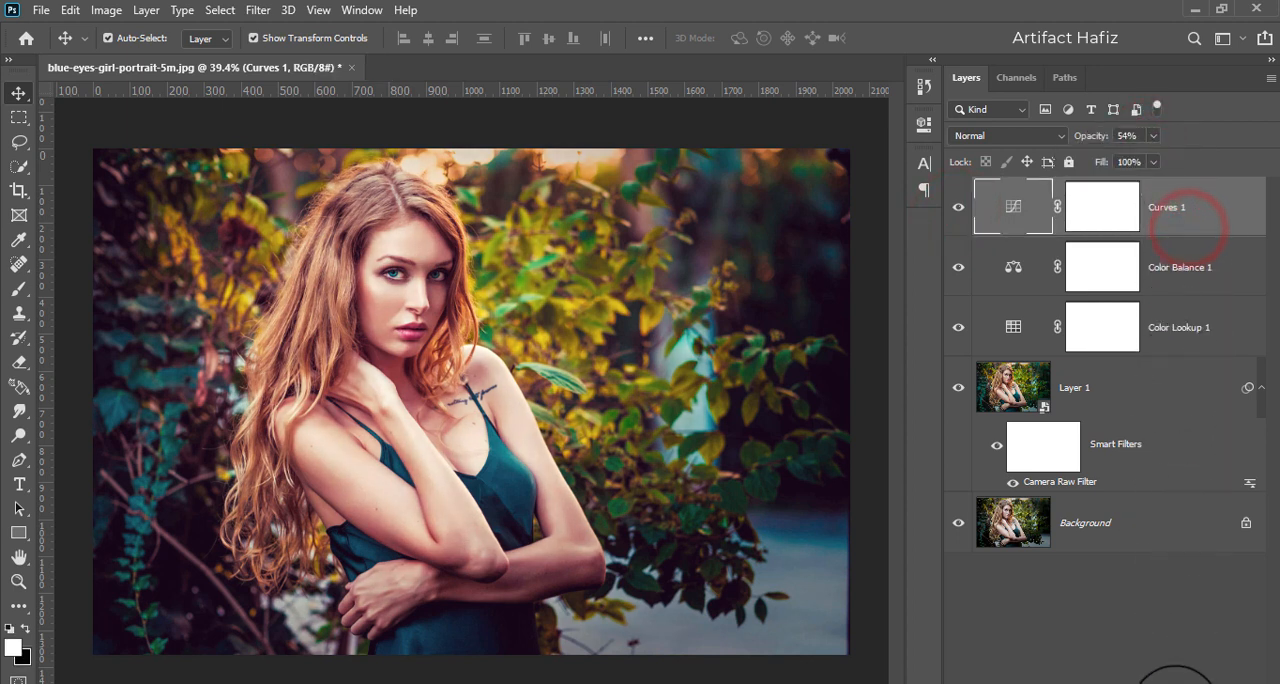
left_click(1176, 683)
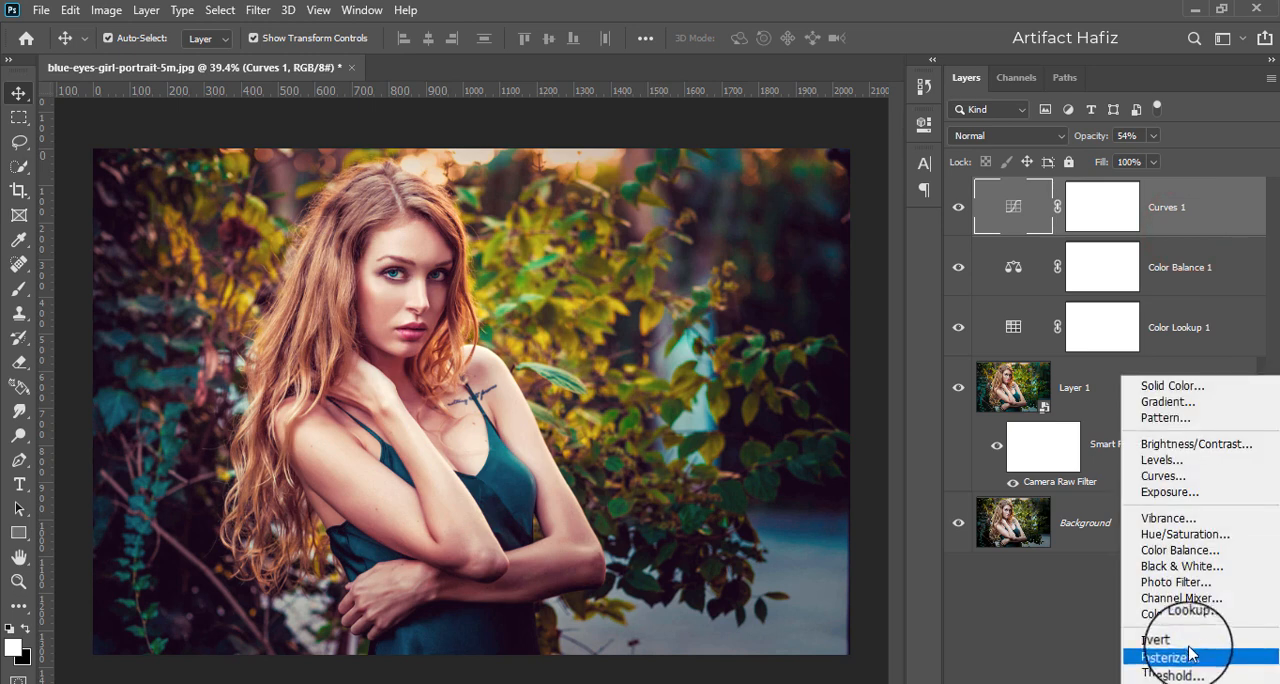
left_click(1180, 585)
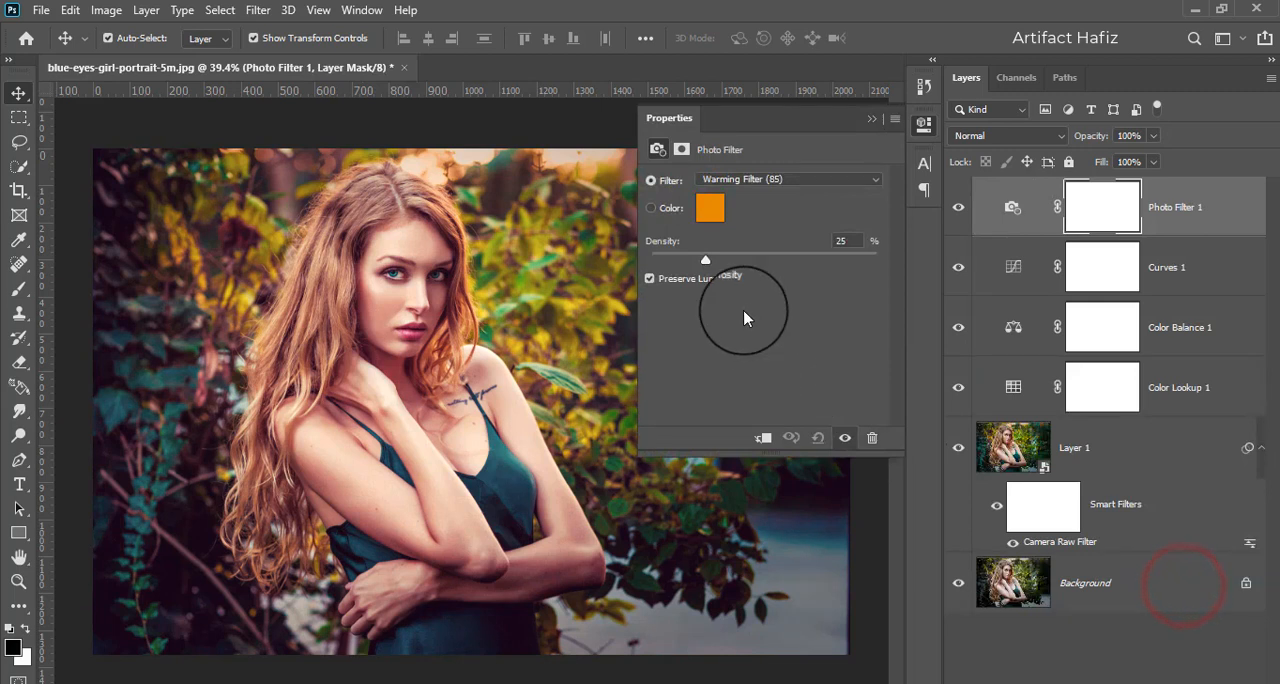
left_click_drag(752, 262, 676, 272)
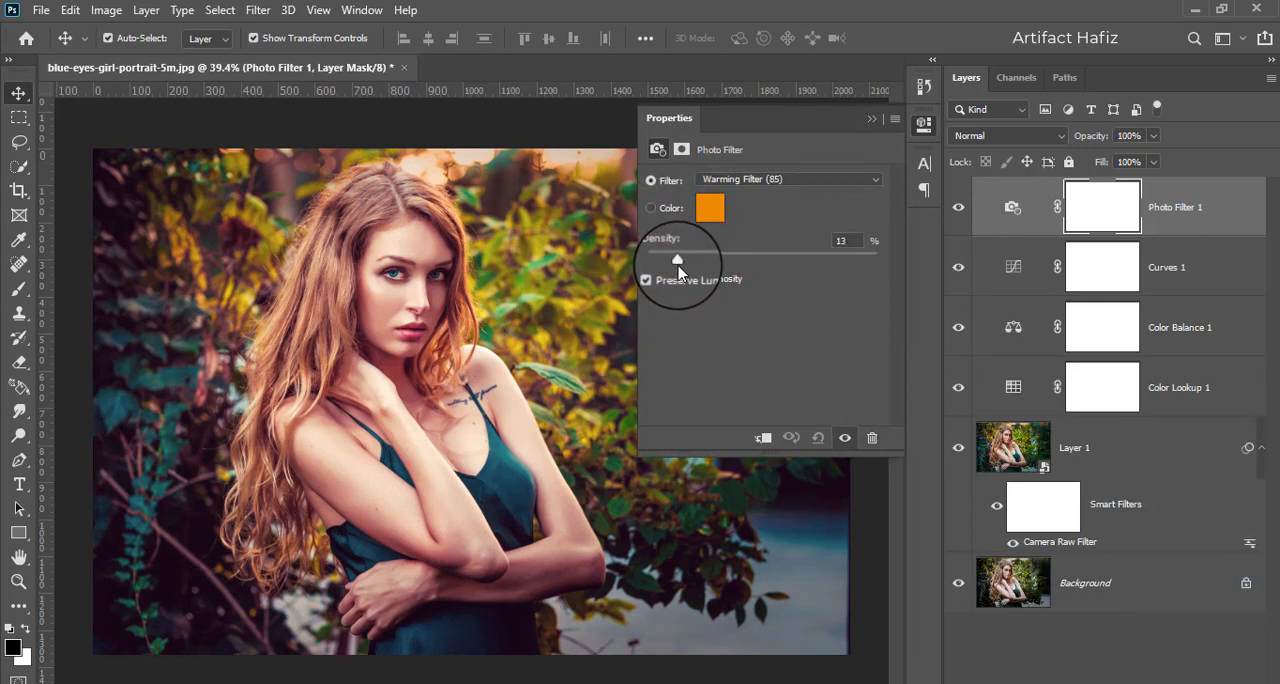
left_click(871, 118)
left_click(1183, 210)
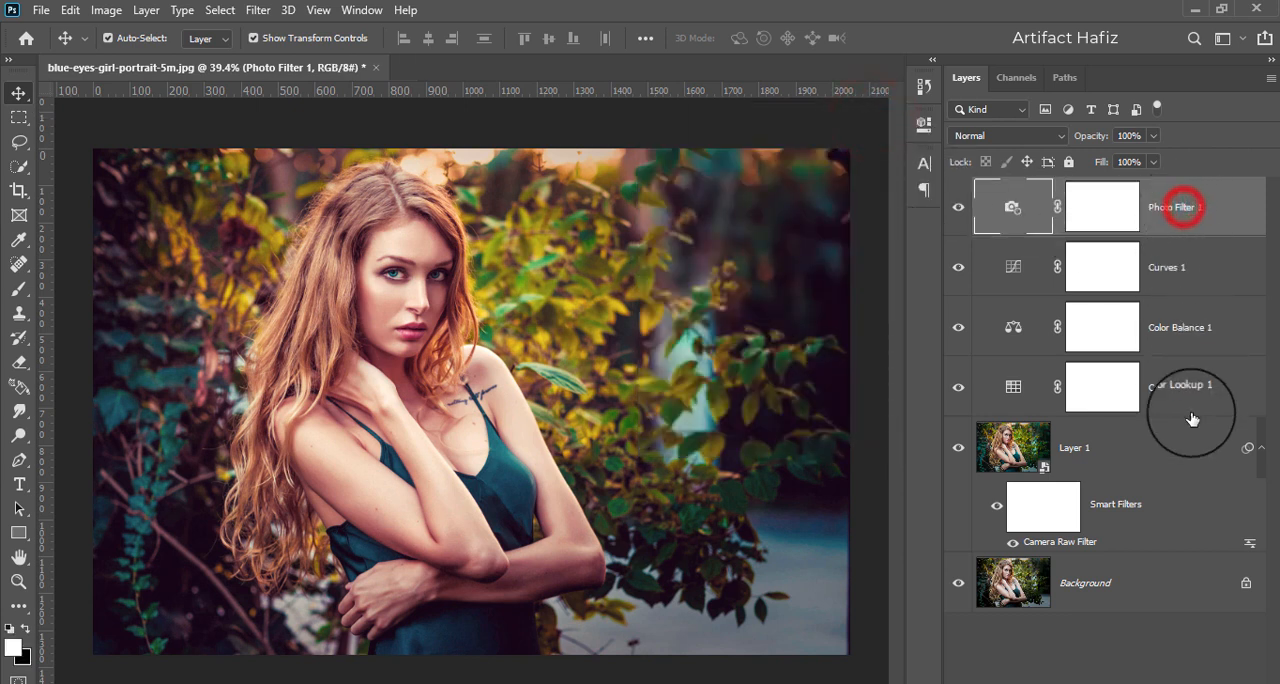
- Add a Levels adjustment layer above Photo Filter 1 with the white input level at 250, and compare the portrait with and without it
left_click(1177, 682)
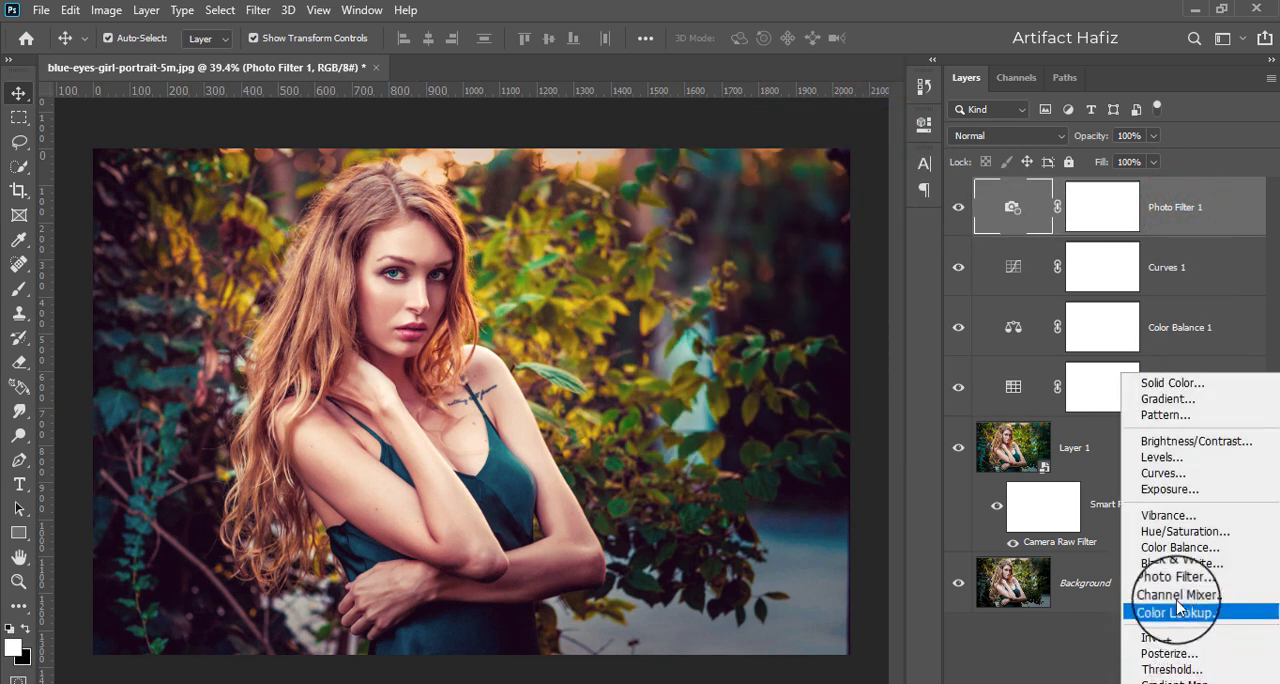
left_click(1160, 457)
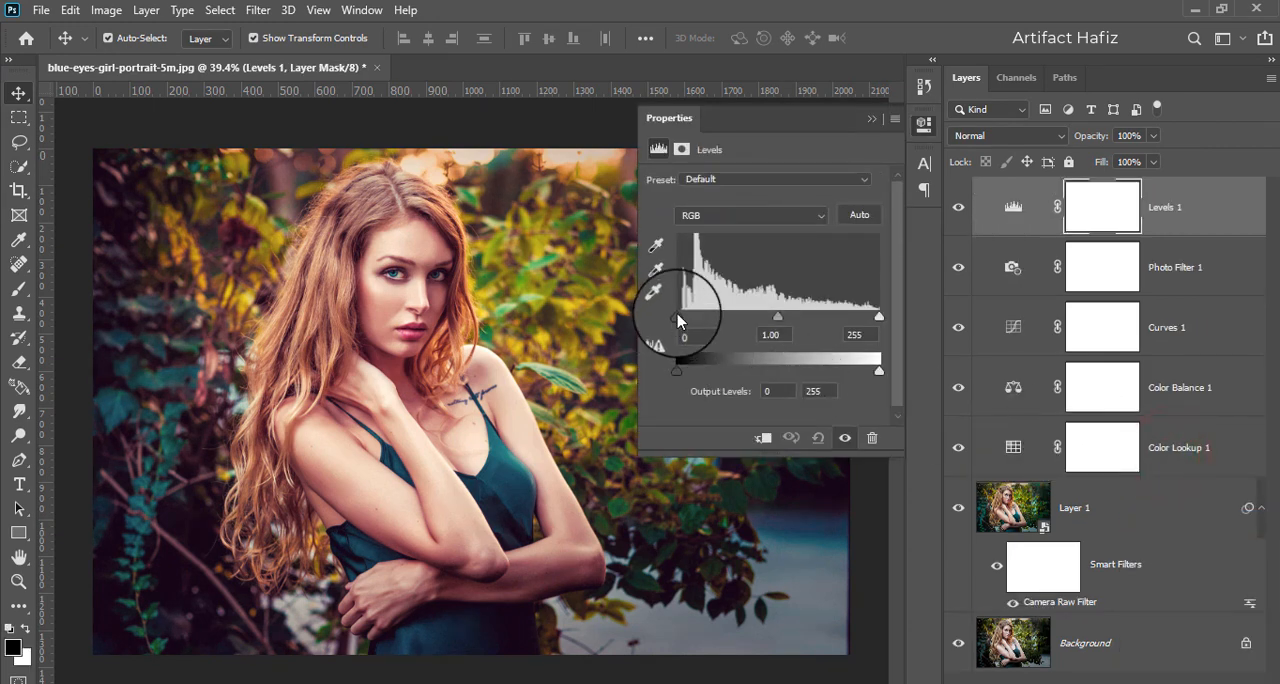
left_click_drag(683, 318, 680, 320)
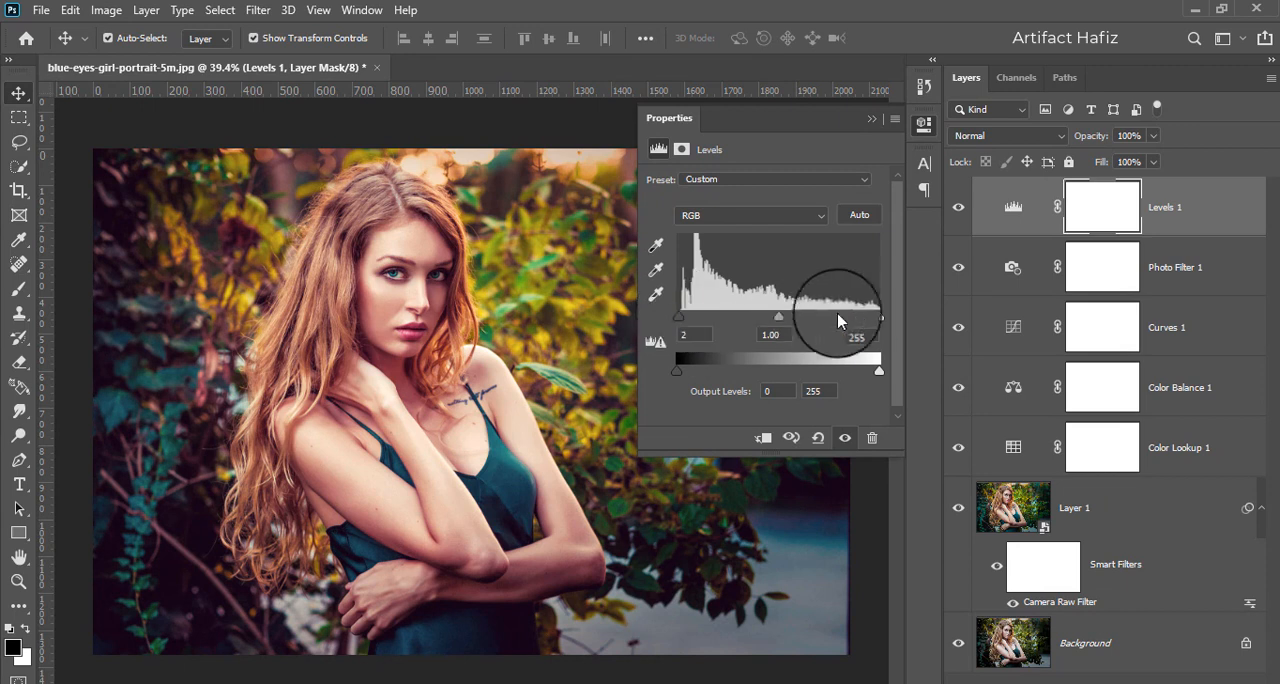
left_click_drag(879, 320, 877, 320)
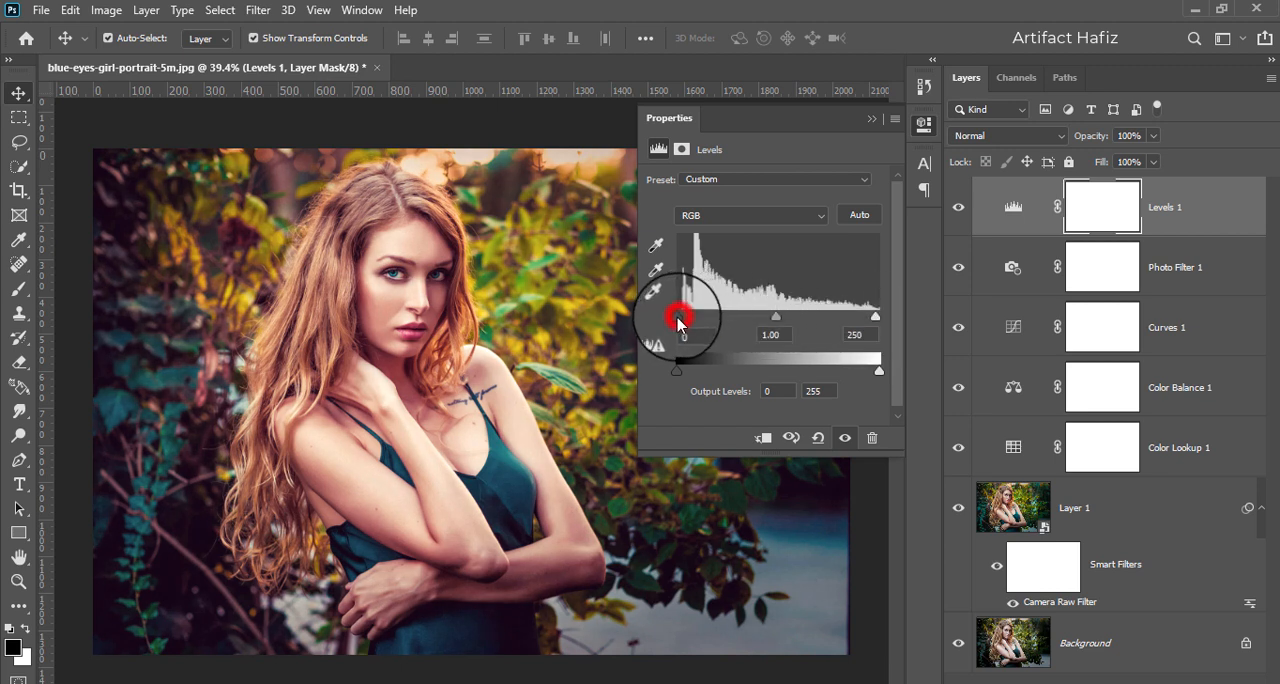
left_click(867, 120)
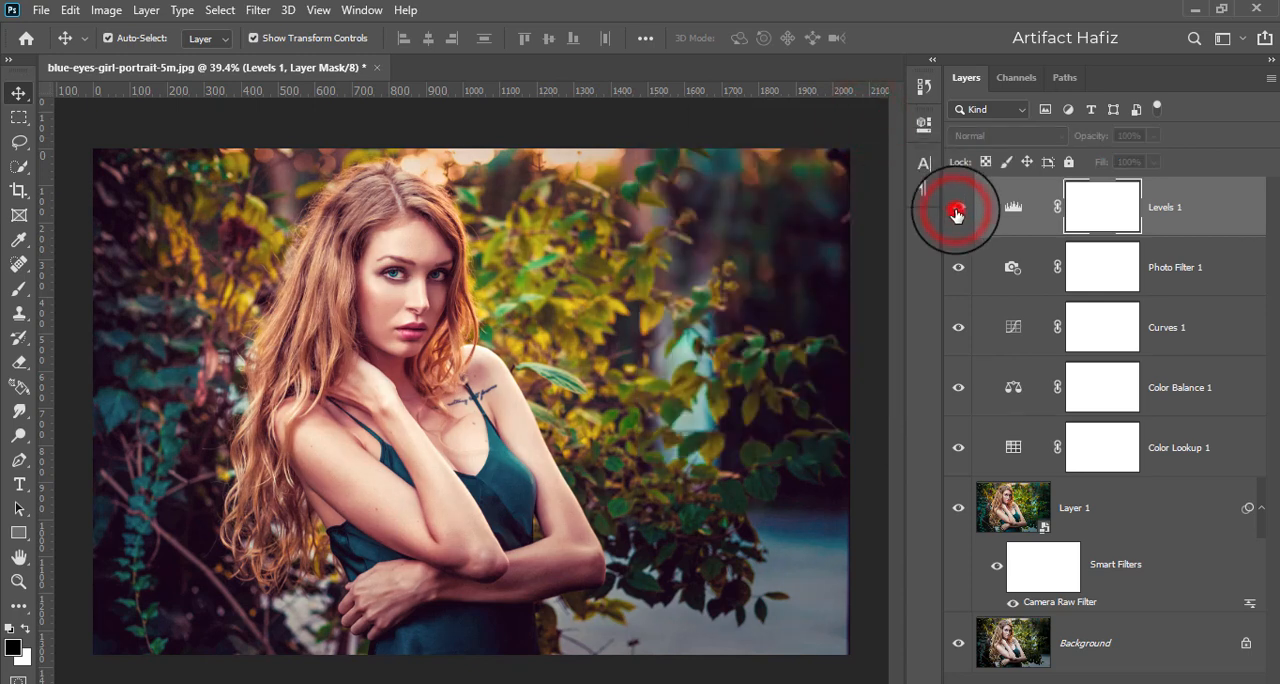
left_click(957, 208)
left_click(1160, 212)
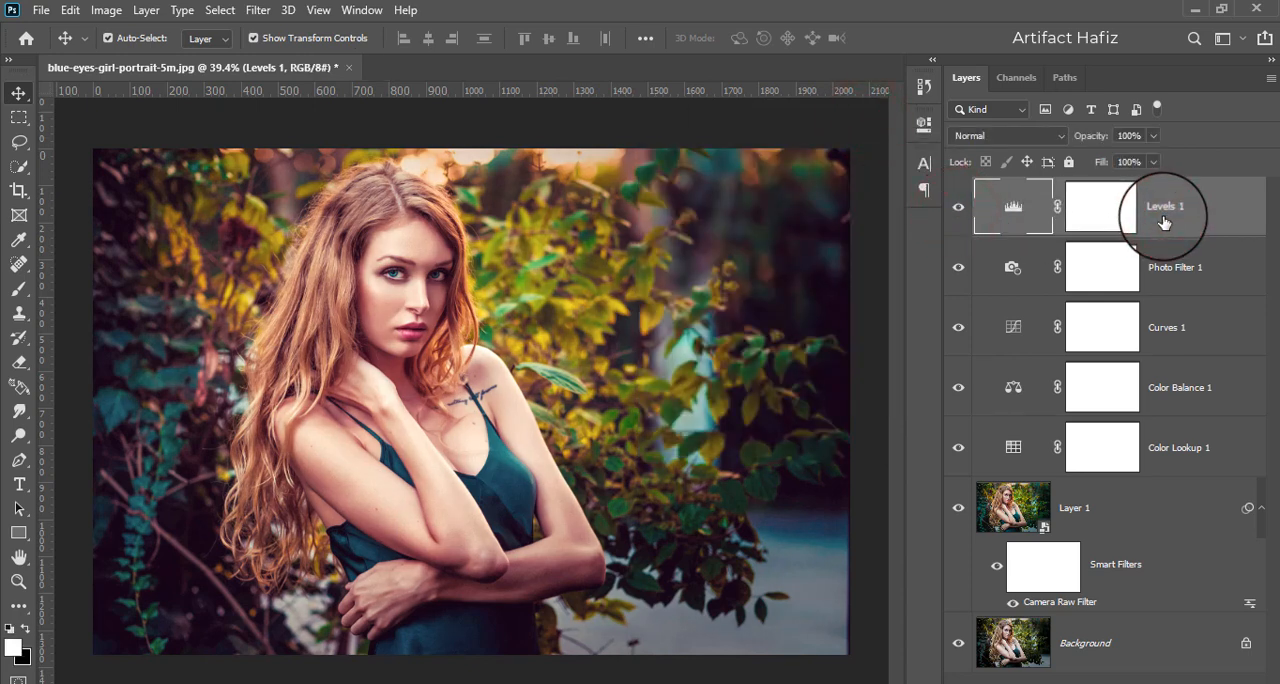
- Stamp all visible layers into a new layer on top and convert it for Smart Filters
key("ctrl+alt+shift+e")
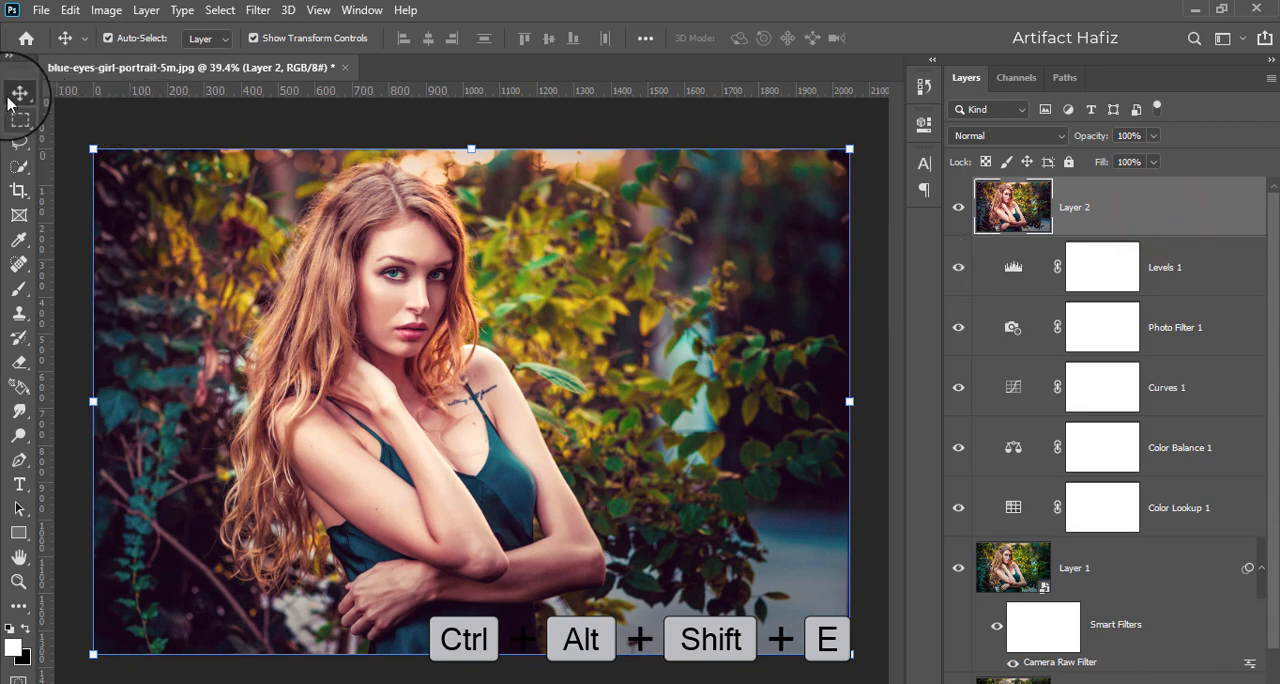
left_click(257, 10)
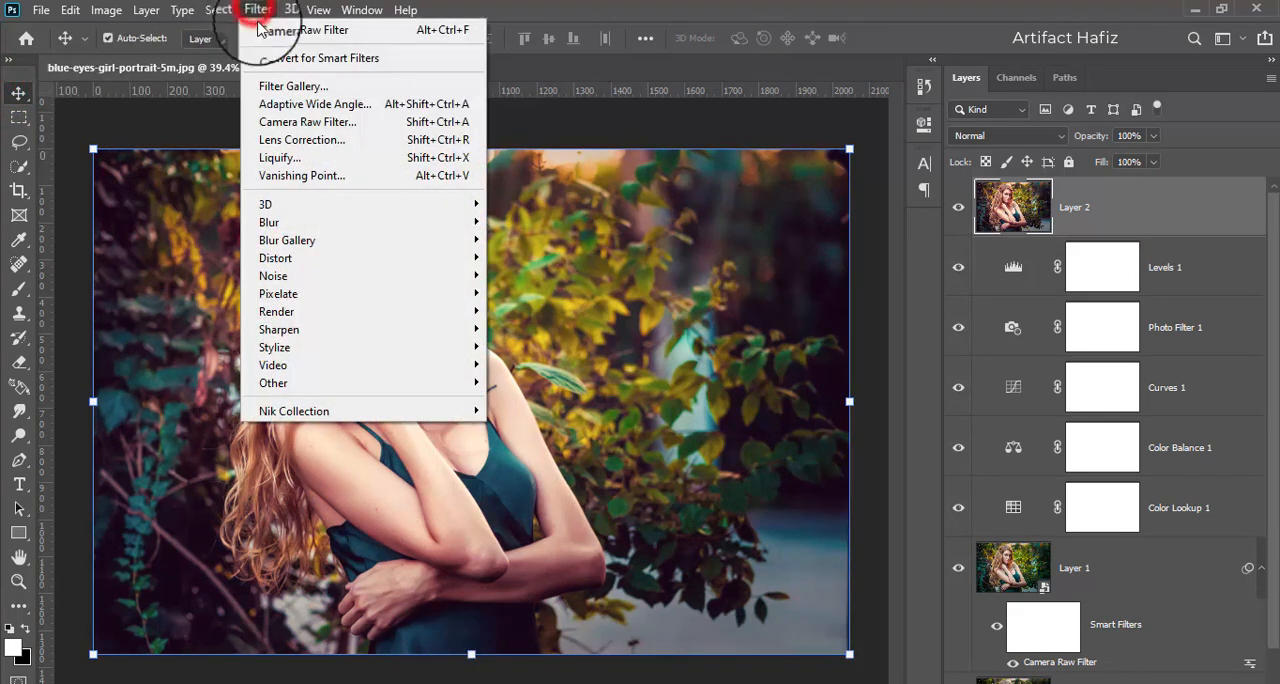
left_click(273, 60)
left_click(608, 286)
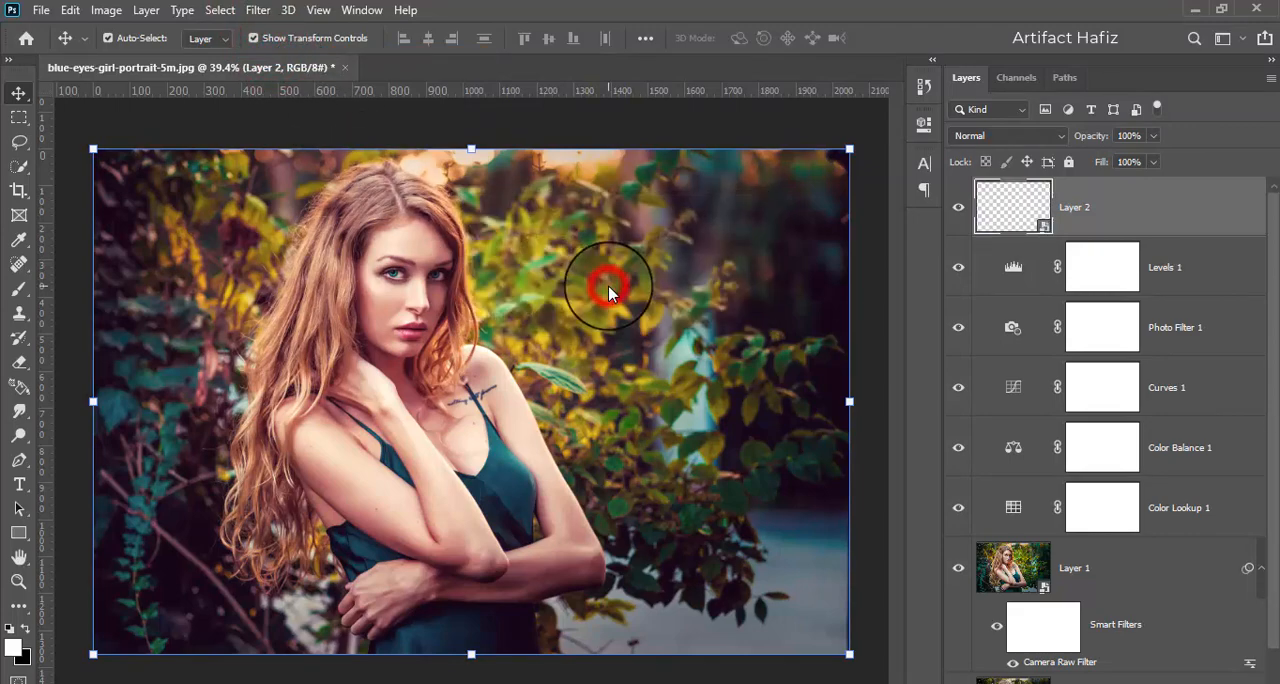
- Apply the Camera Raw filter to the stamped layer with Shadows at +40 and Exposure at -0.35
left_click(257, 10)
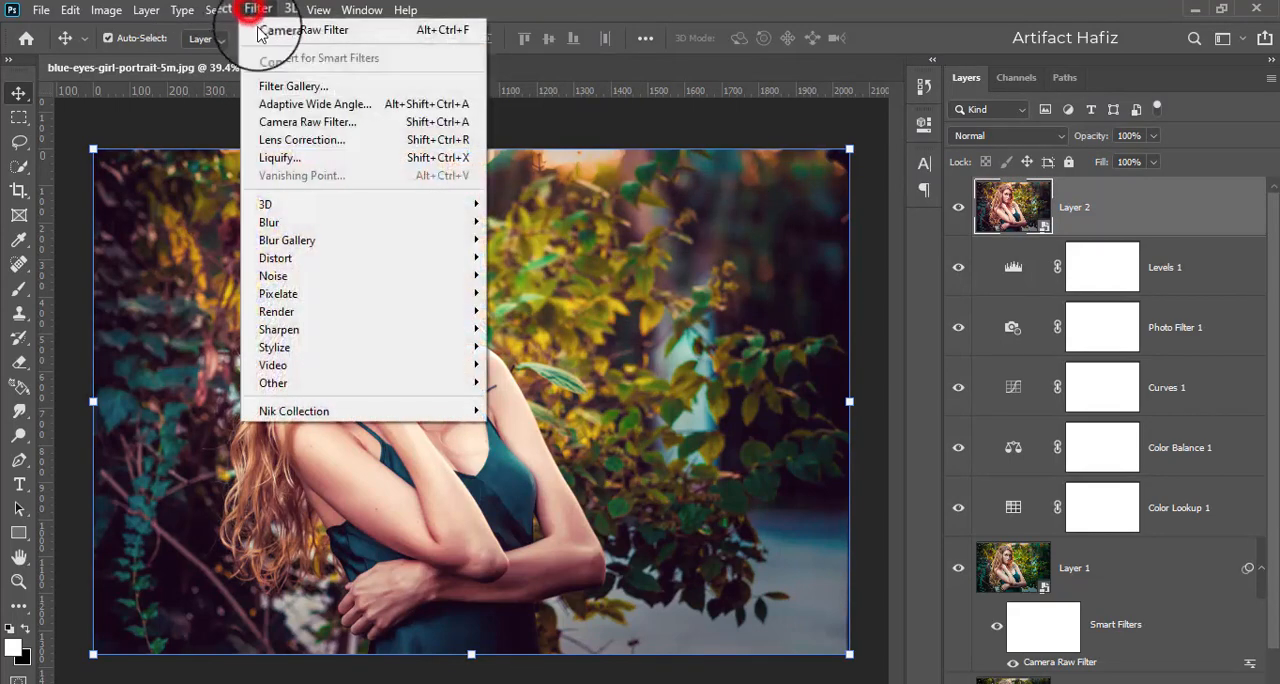
left_click(303, 122)
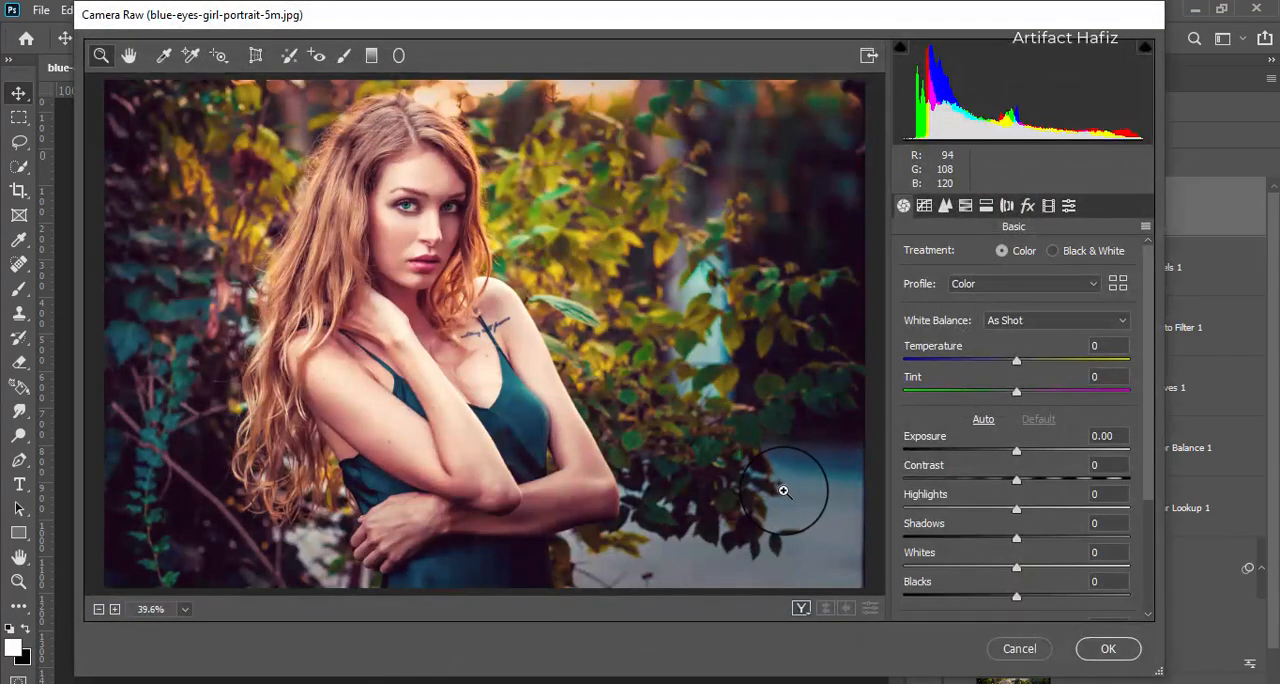
scroll(960, 455, "down", 6)
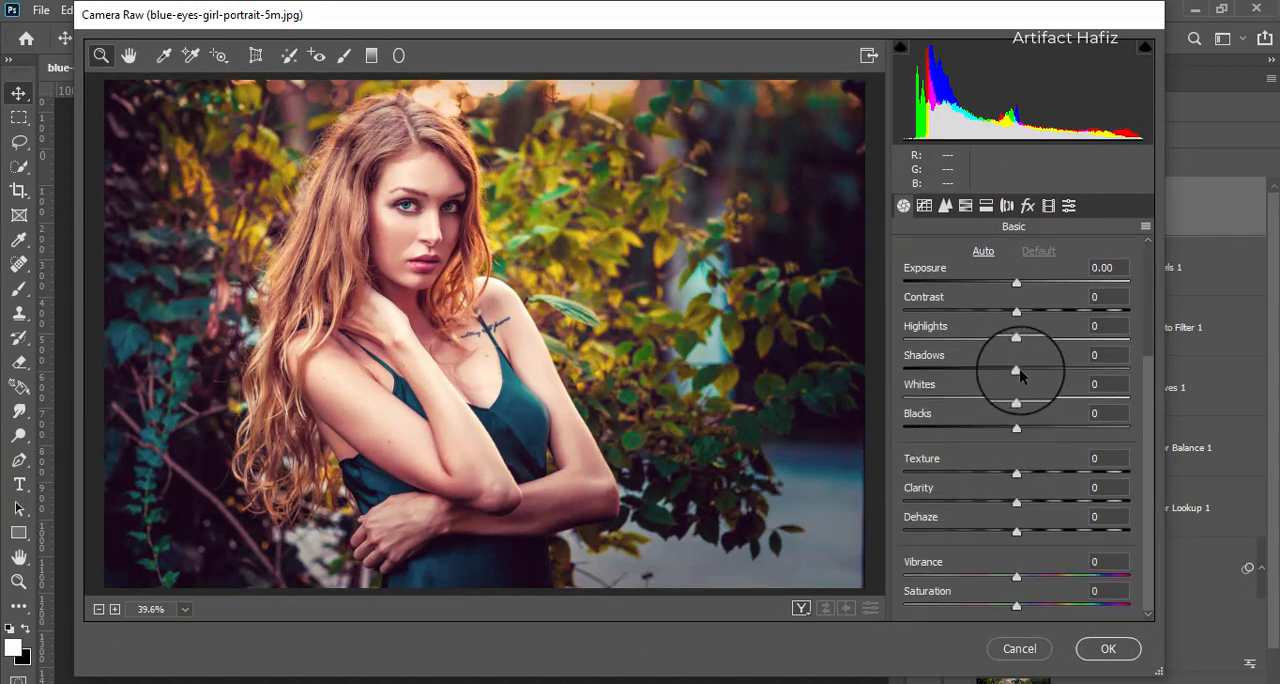
left_click_drag(1016, 370, 1063, 372)
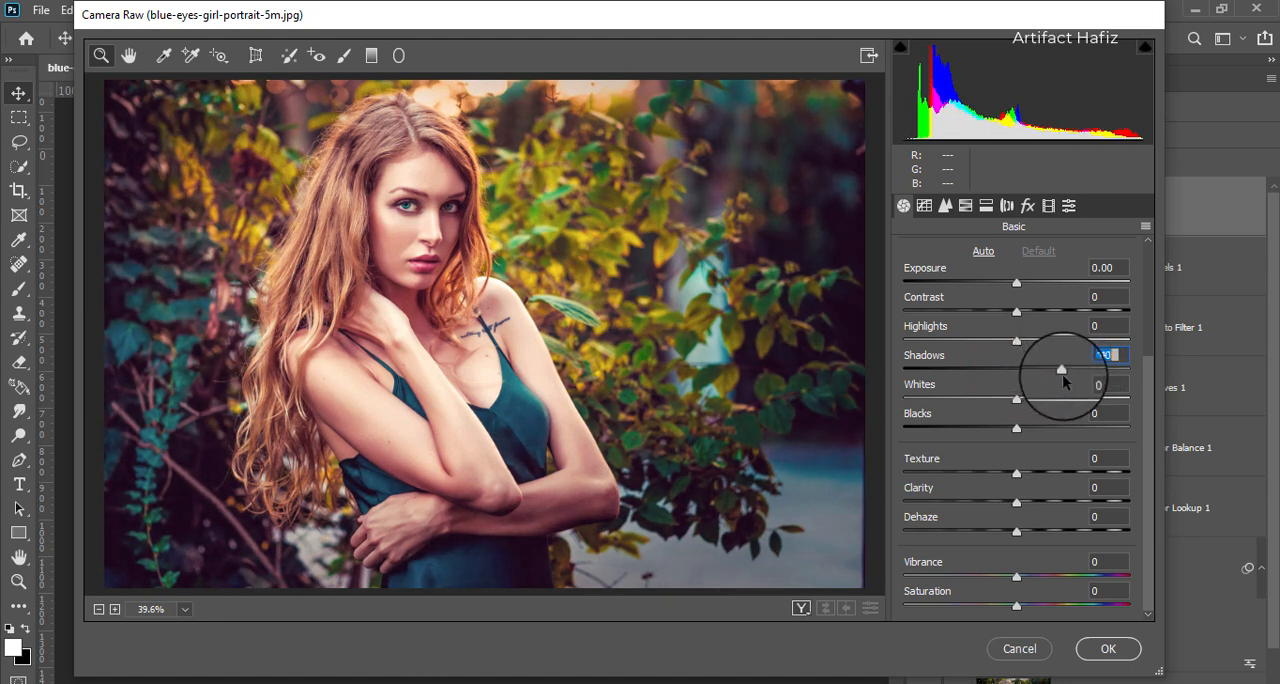
scroll(1016, 380, "up", 1)
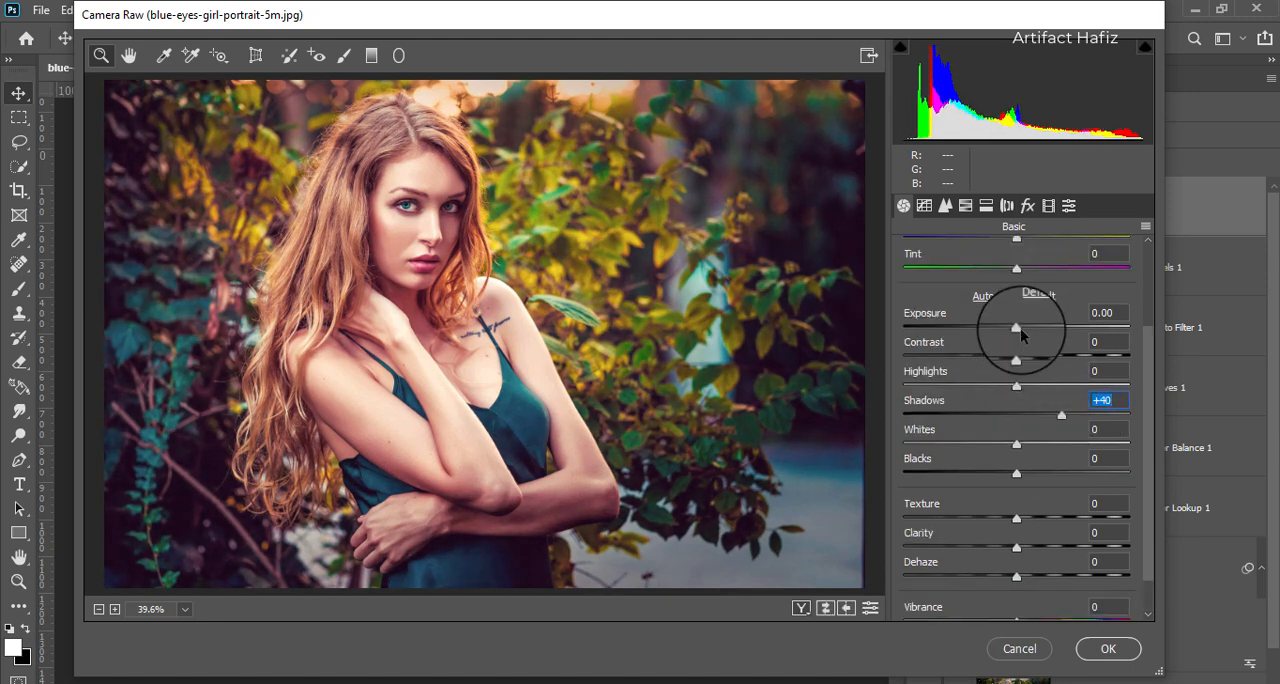
left_click_drag(1017, 330, 1009, 334)
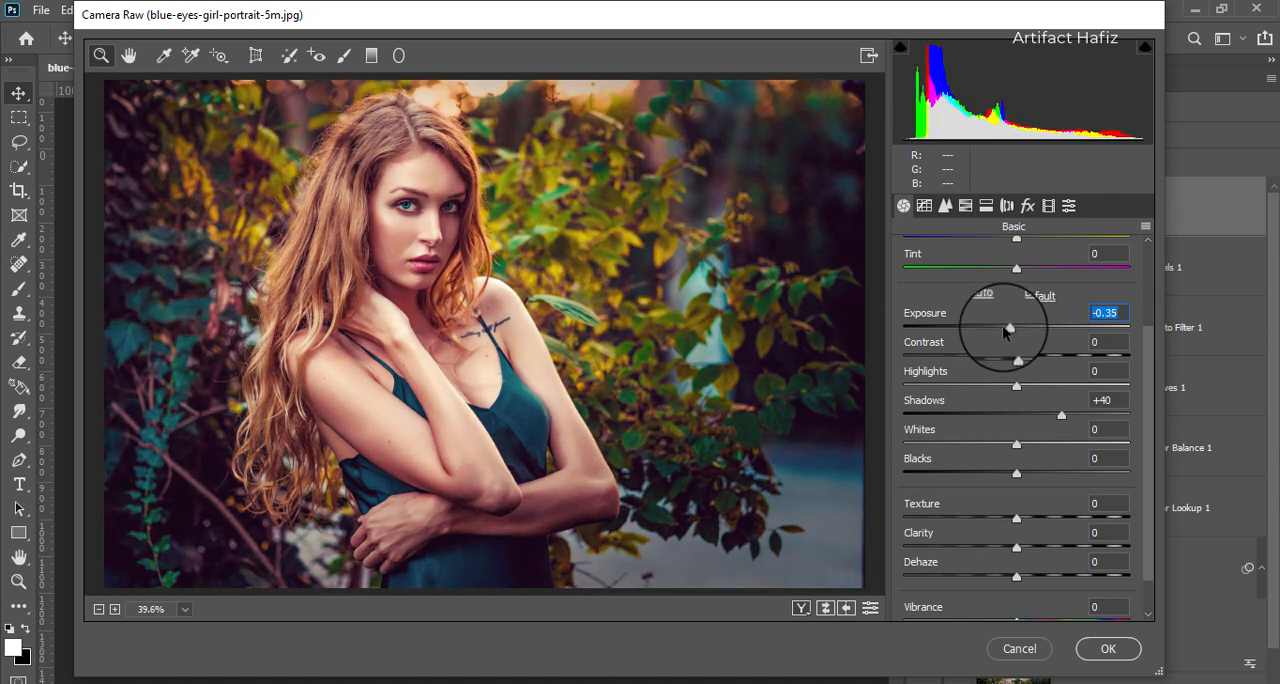
scroll(1038, 470, "down", 1)
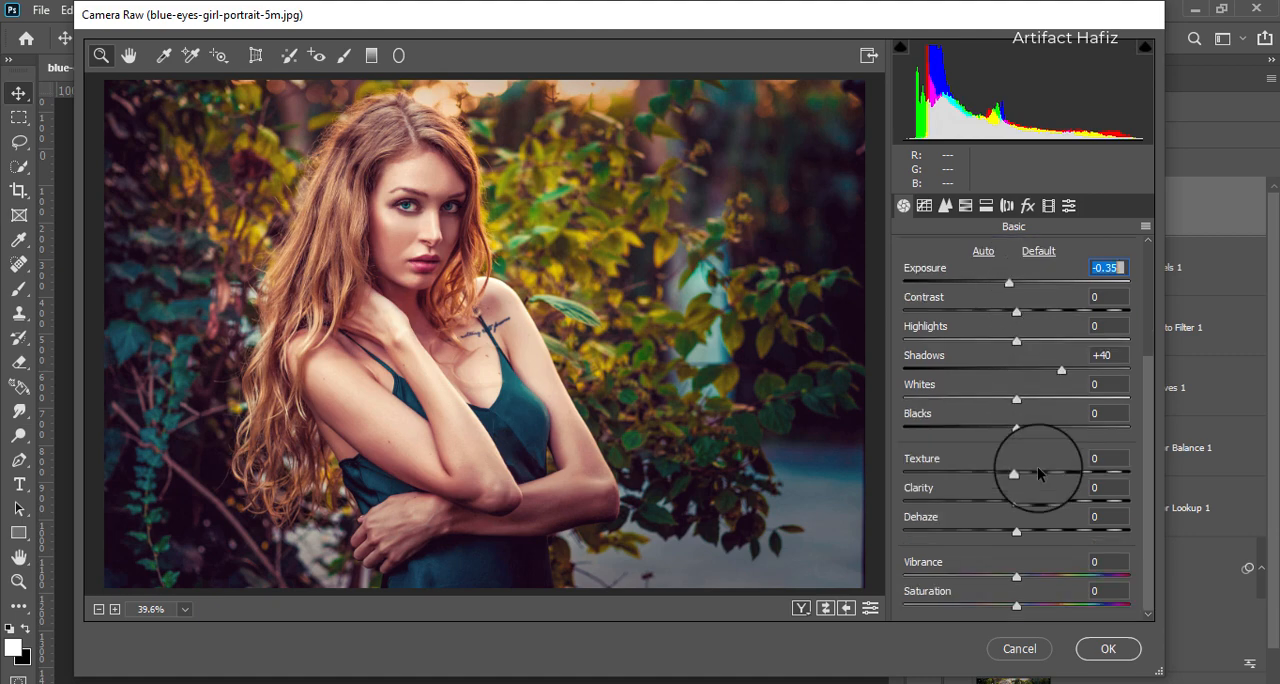
left_click(1097, 650)
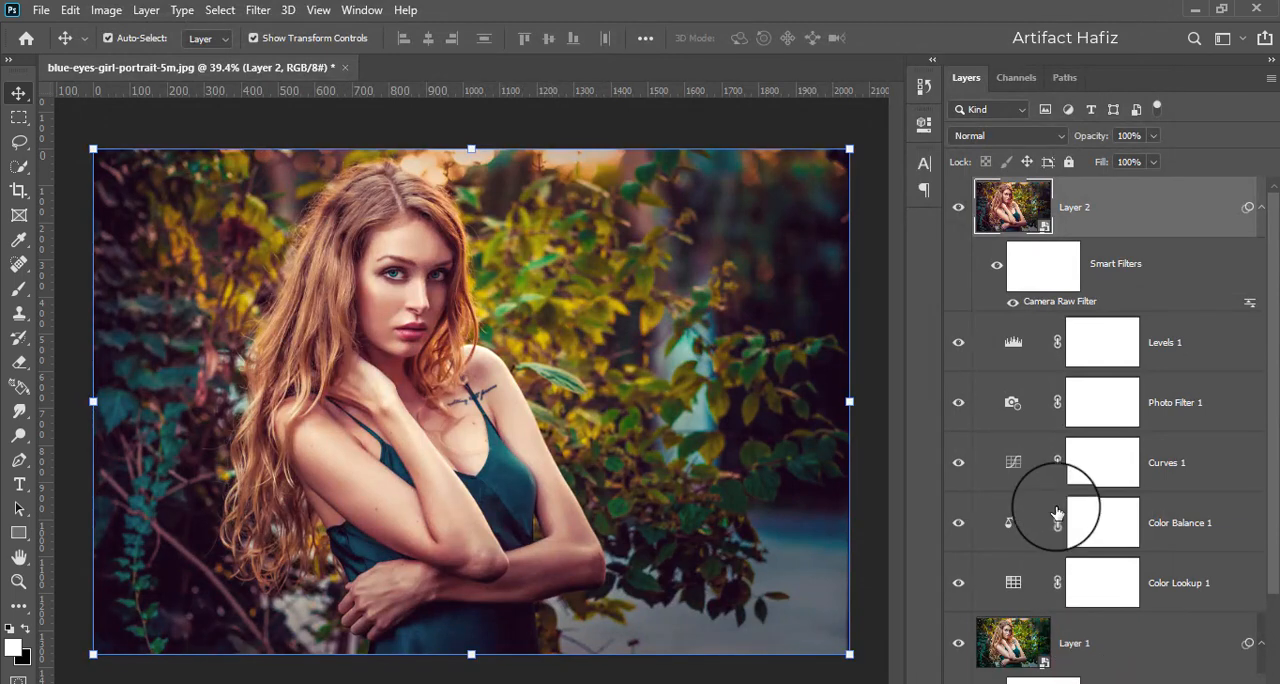
- Compare the original Background image alone with the full color grade, leaving all layers visible
scroll(1058, 514, "down", 3)
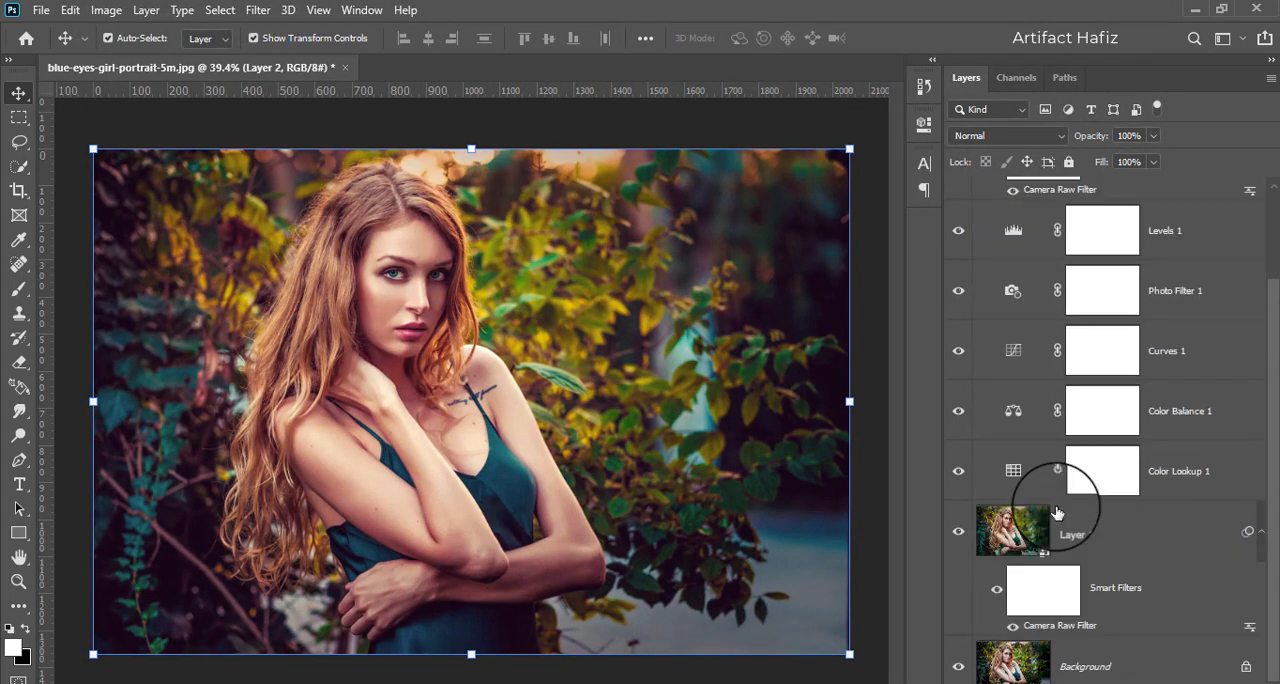
left_click(958, 668, "alt")
left_click(958, 668, "alt")
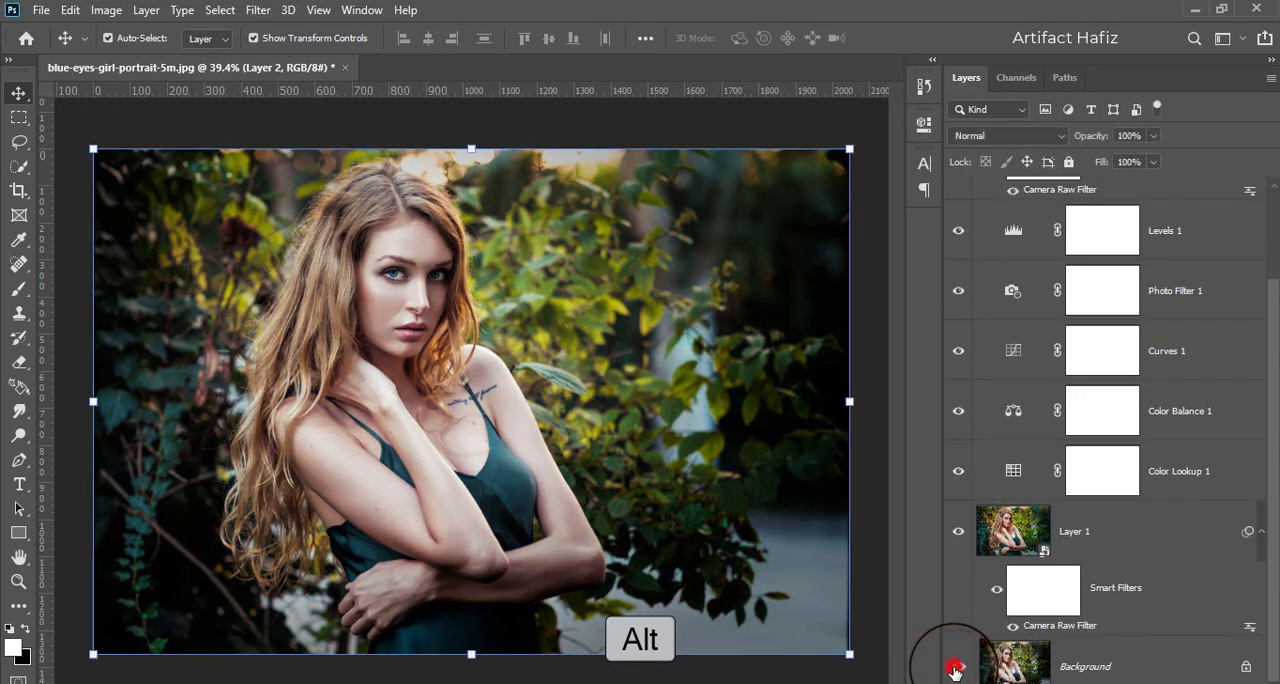
left_click(958, 668, "alt")
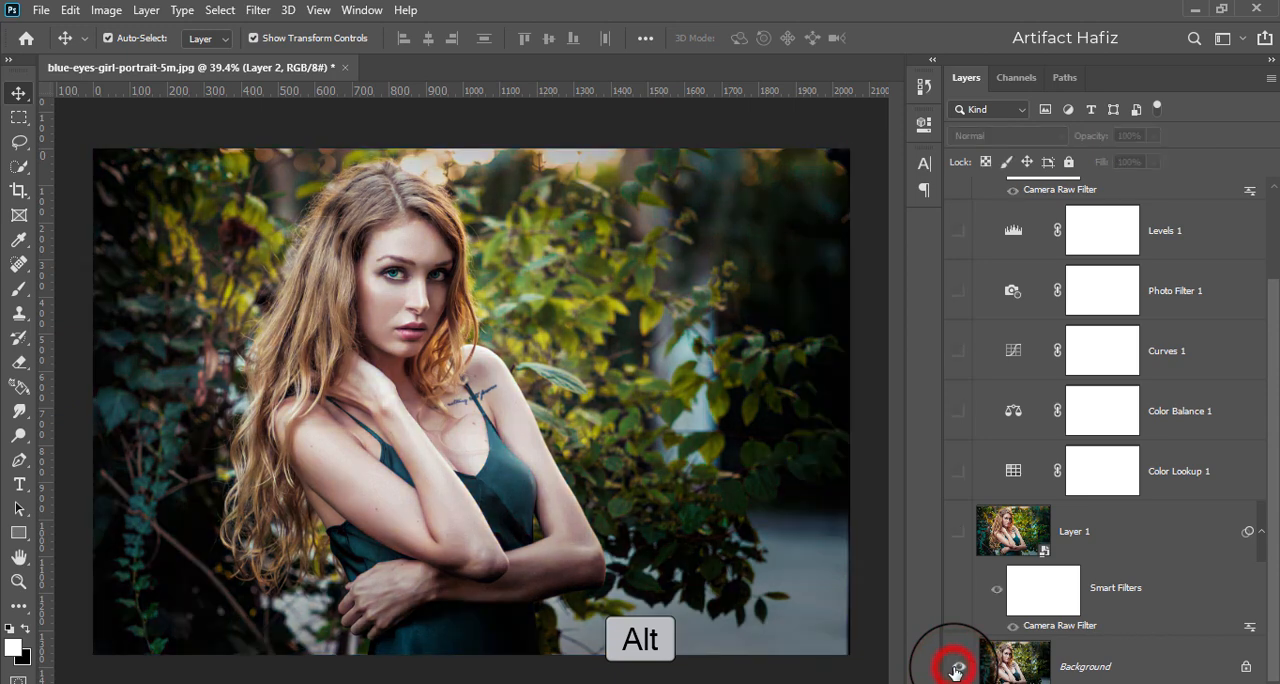
left_click(958, 668, "alt")
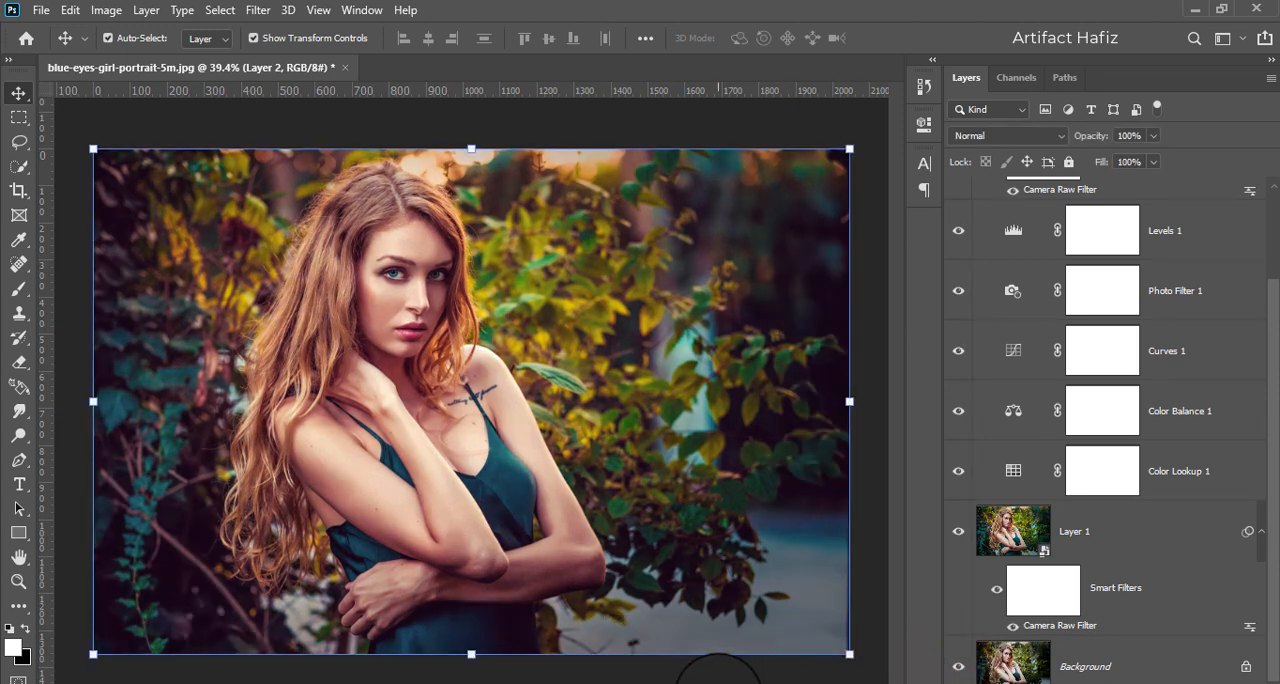